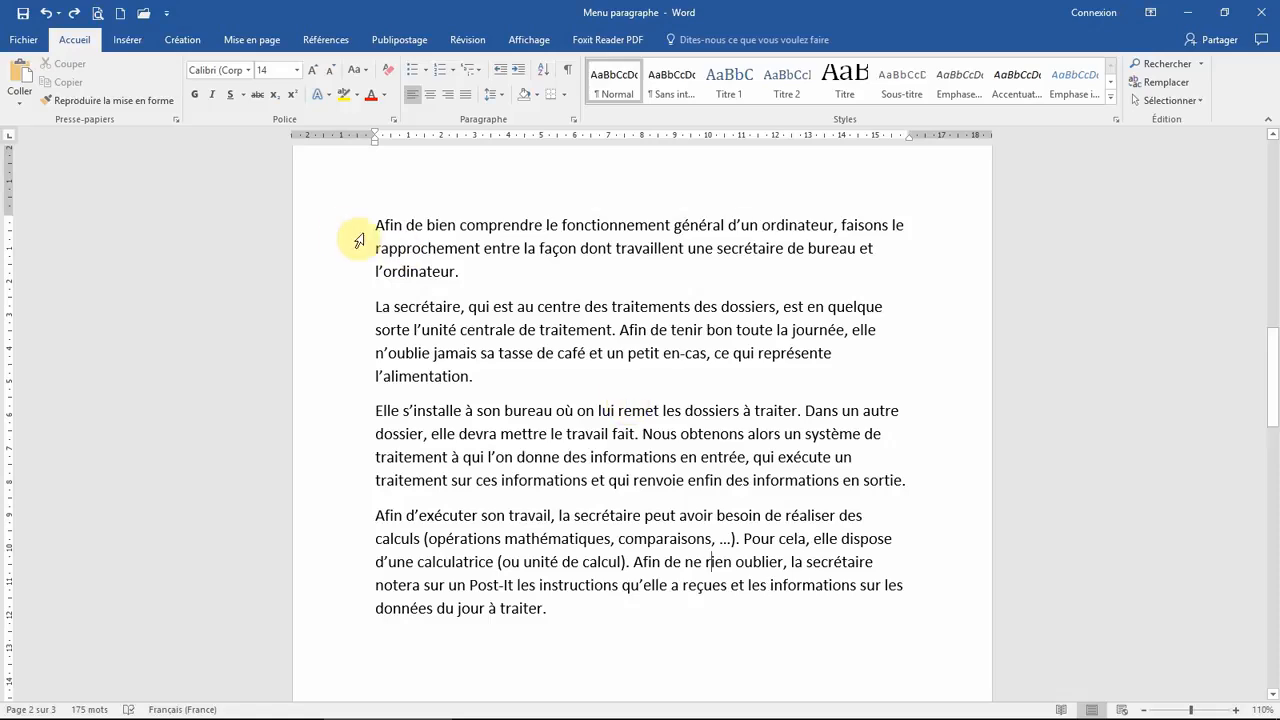
# Step: Justify the first paragraph after trying centred and right alignment on it
pyautogui.moveTo(341, 227); pyautogui.dragTo(355, 273)
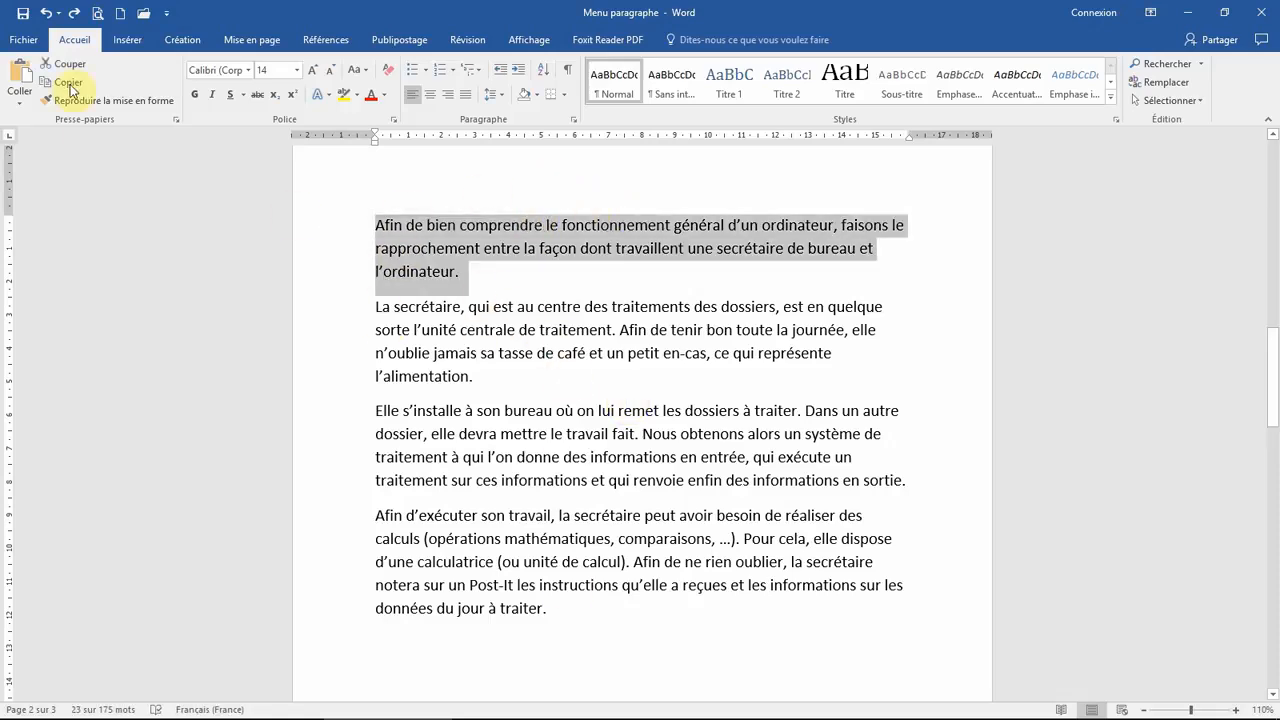
pyautogui.click(430, 95)
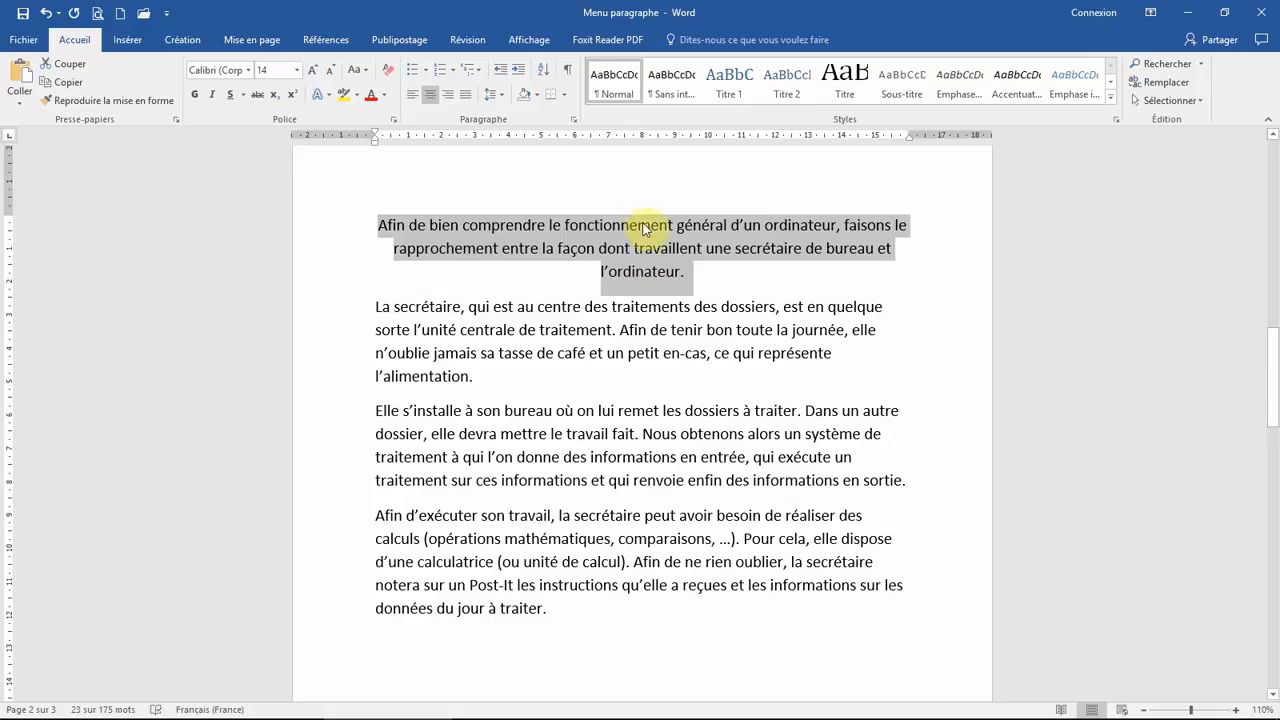
pyautogui.click(450, 98)
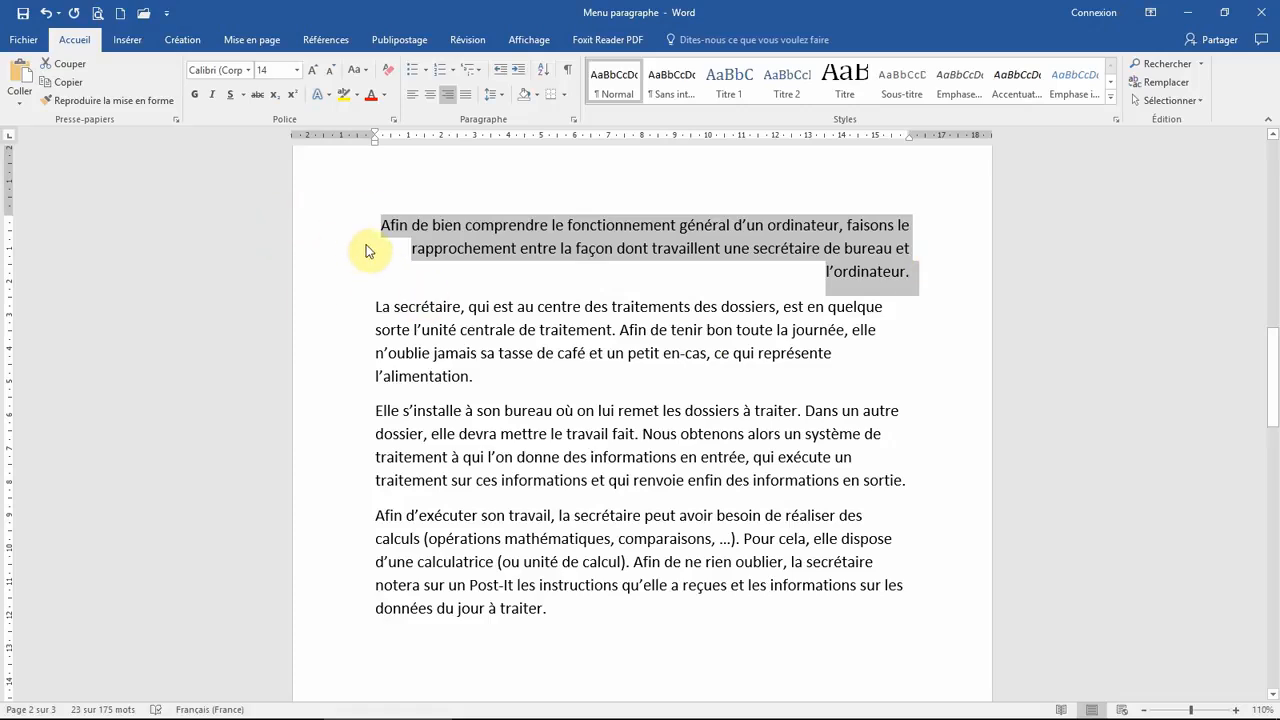
pyautogui.click(467, 97)
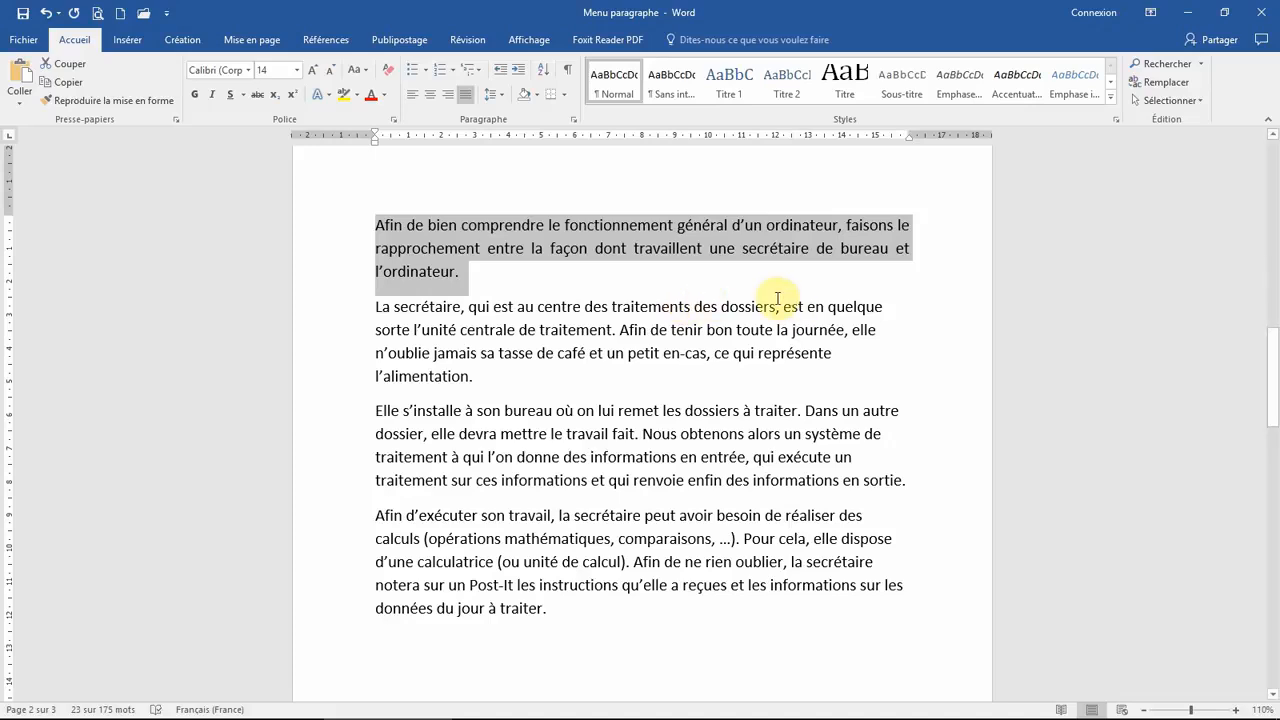
# Step: Justify all four paragraphs on the page
pyautogui.click(432, 258)
pyautogui.moveTo(351, 226); pyautogui.dragTo(353, 632)
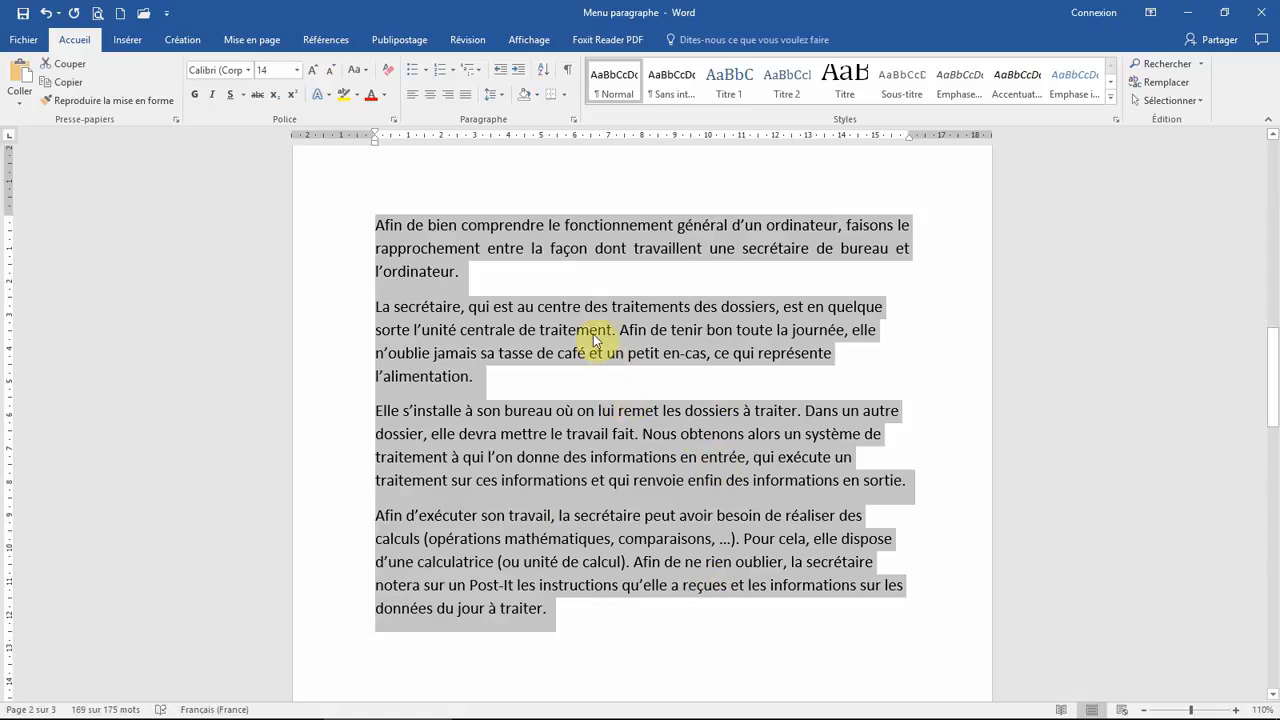
pyautogui.click(467, 96)
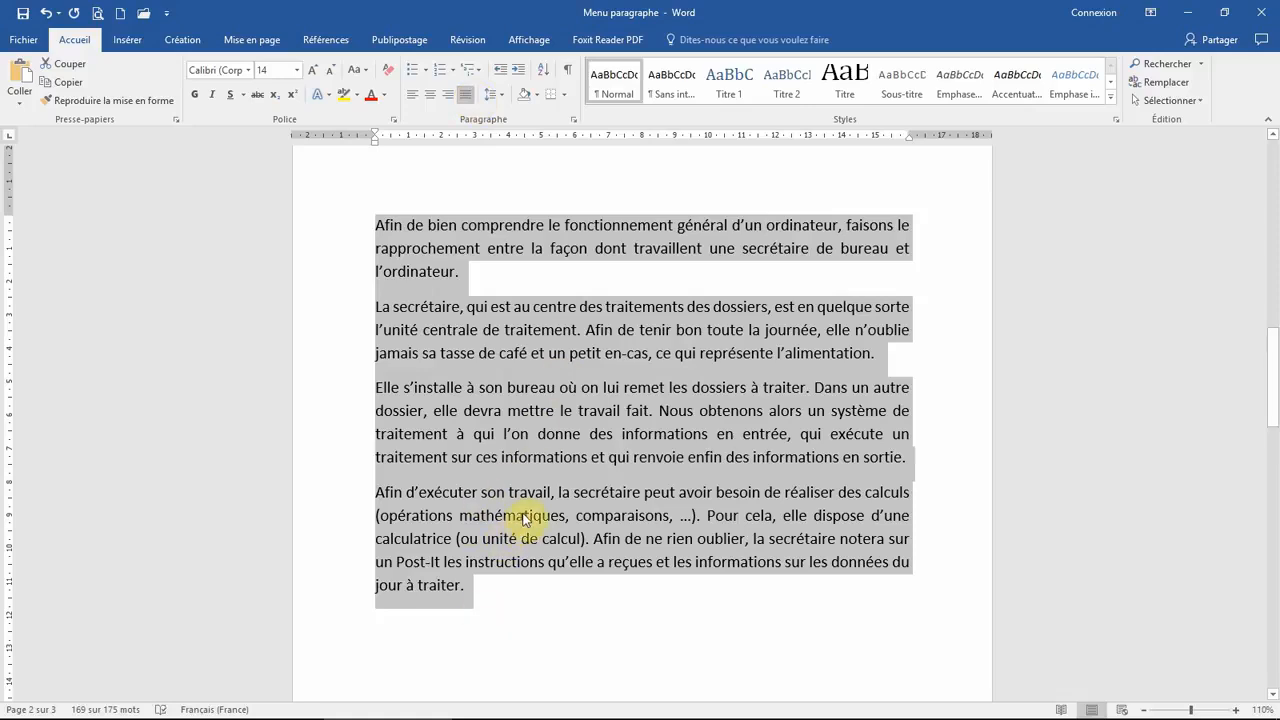
pyautogui.click(816, 605)
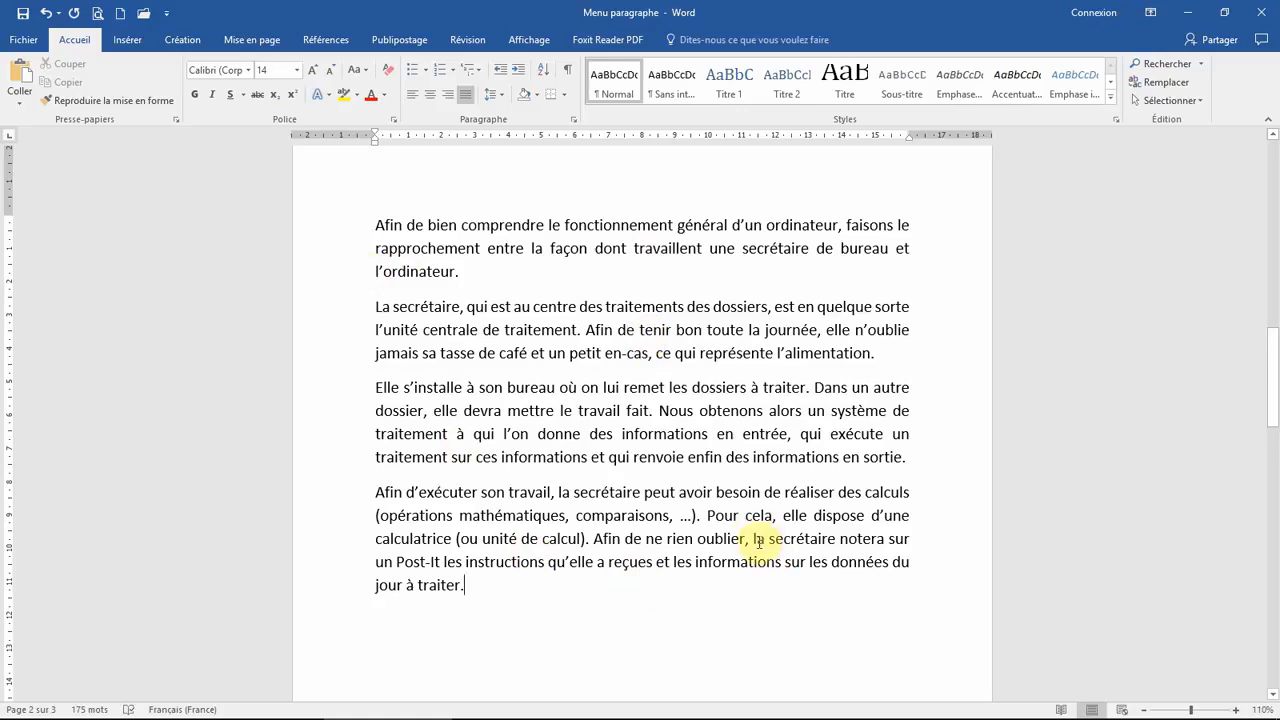
# Step: Select the second paragraph and preview the available line spacing values without applying one
pyautogui.tripleClick(470, 308)
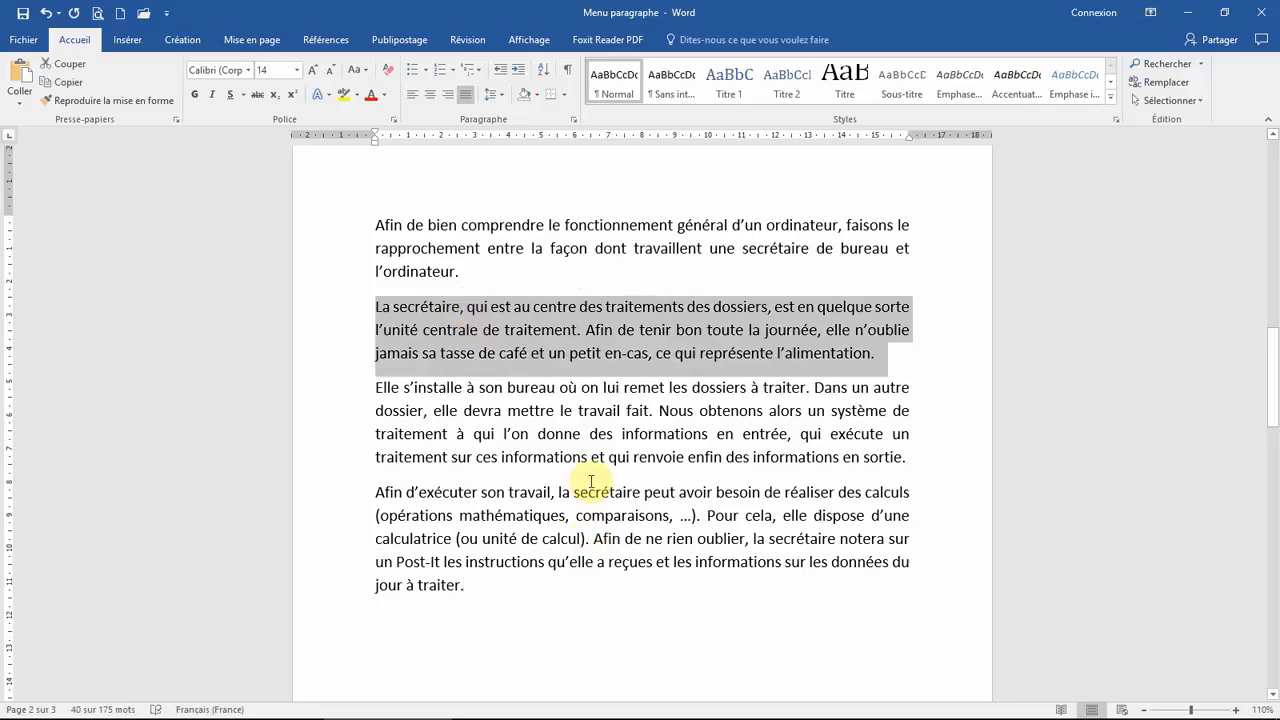
pyautogui.click(504, 98)
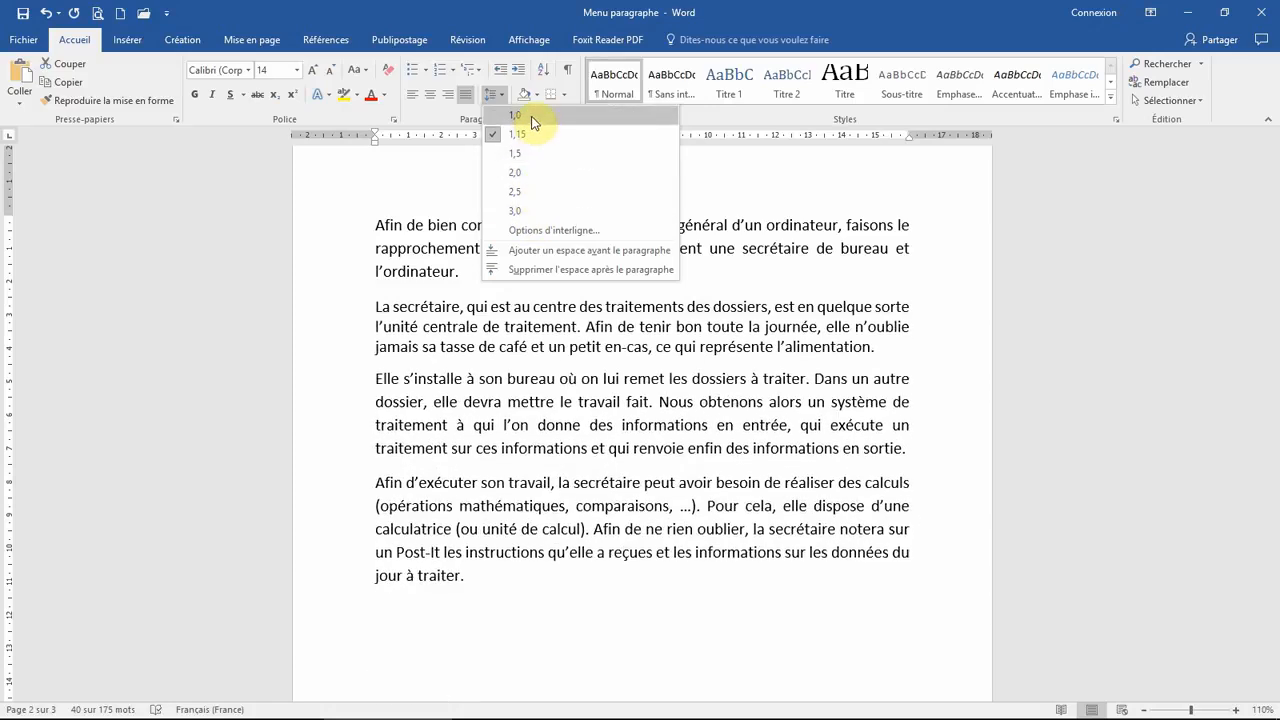
pyautogui.click(362, 210)
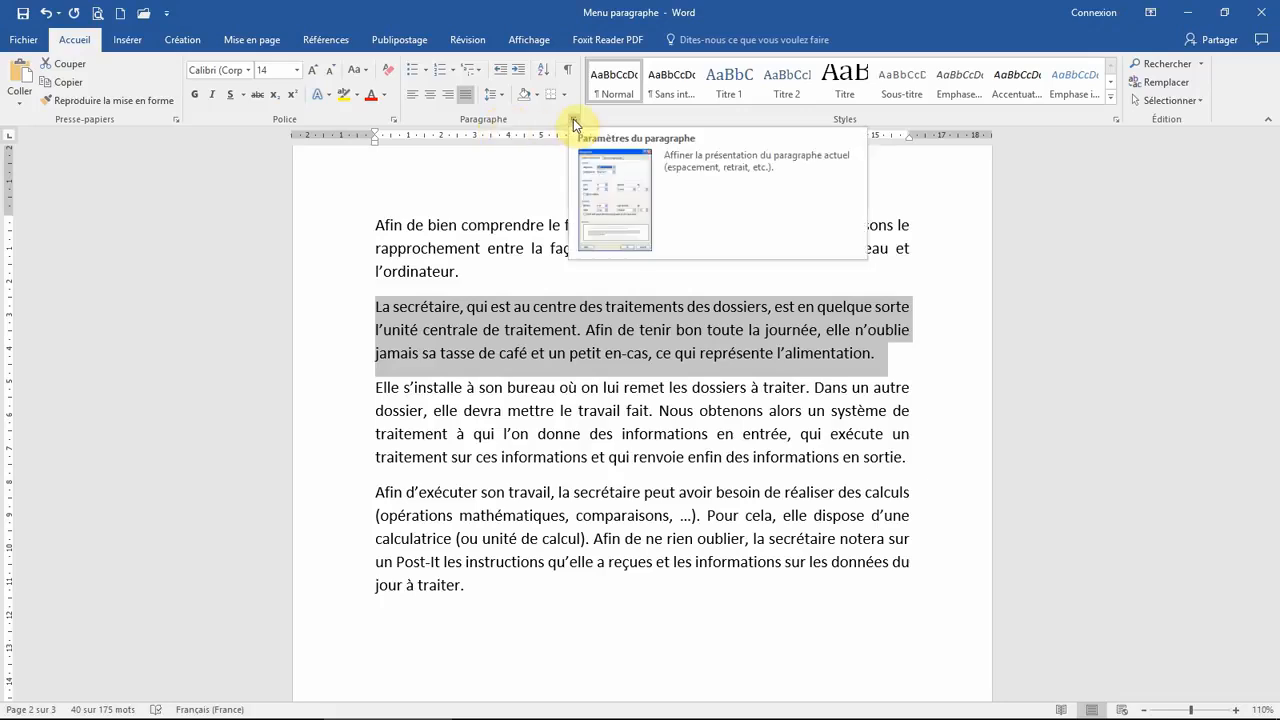
# Step: Set both the left and right indents of the second paragraph to 3 cm in the paragraph settings
pyautogui.rightClick(586, 332)
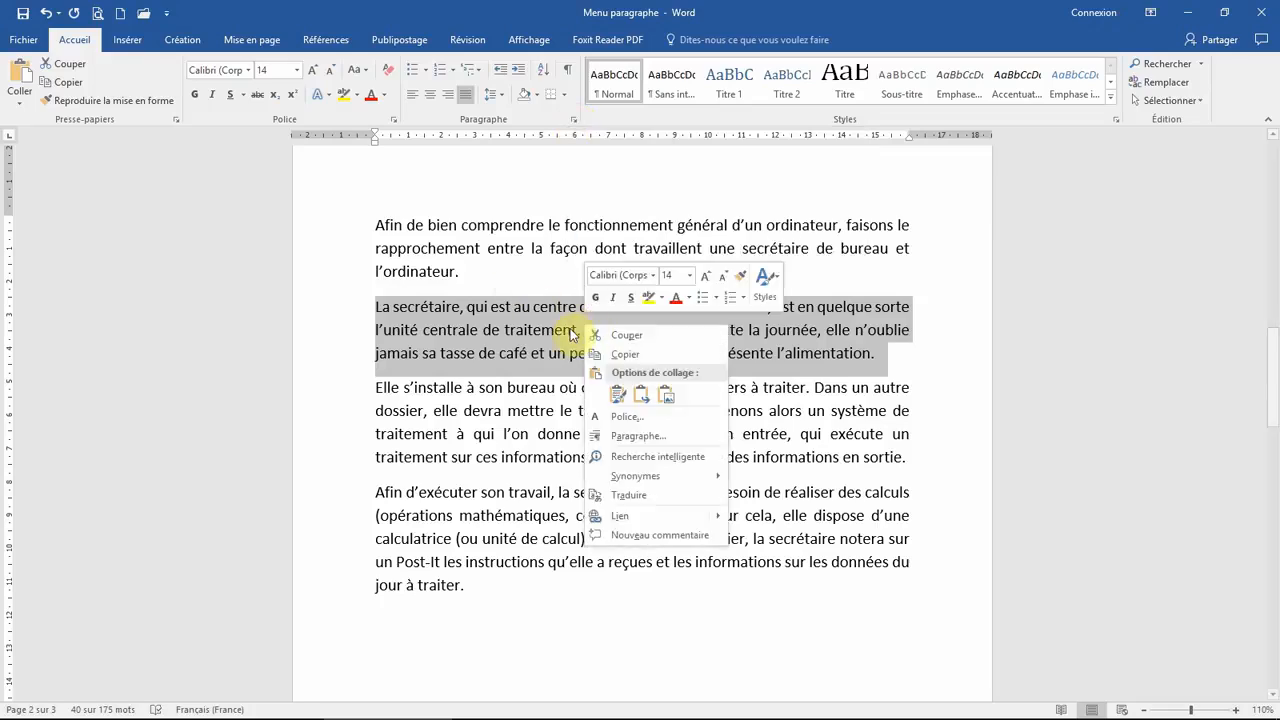
pyautogui.click(640, 437)
pyautogui.moveTo(700, 162); pyautogui.dragTo(1086, 172)
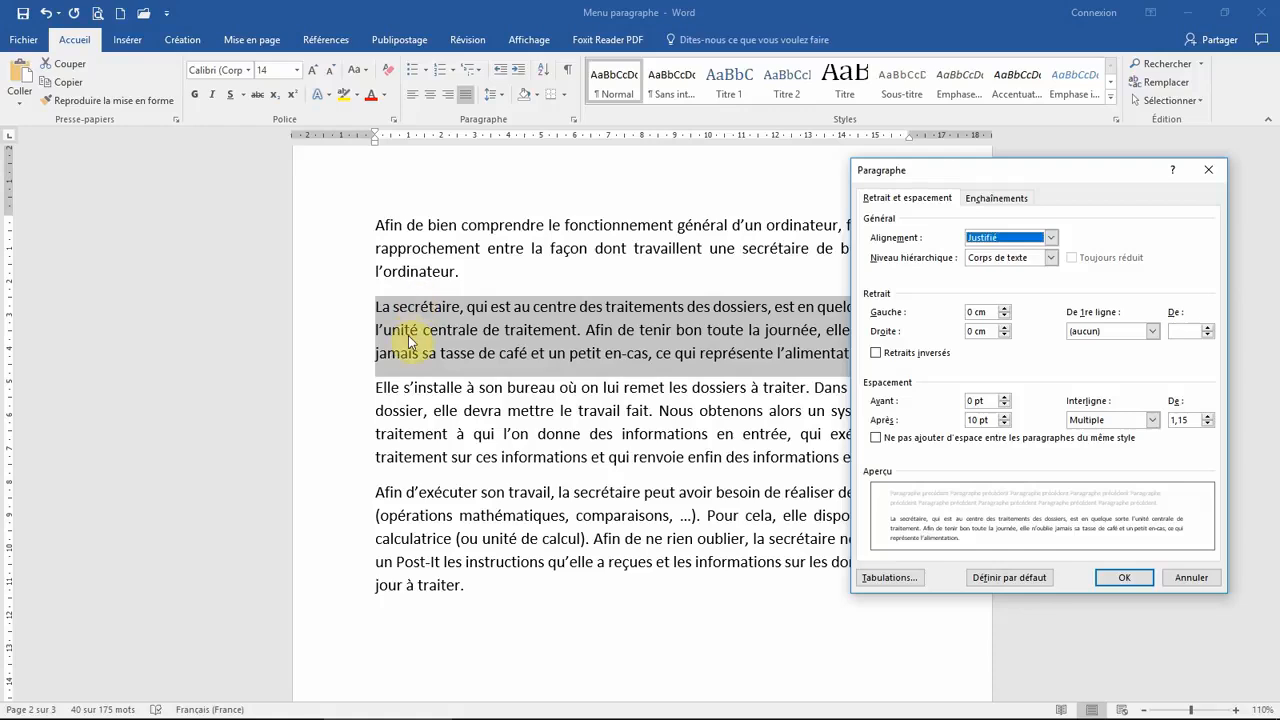
pyautogui.moveTo(1062, 172); pyautogui.dragTo(605, 164)
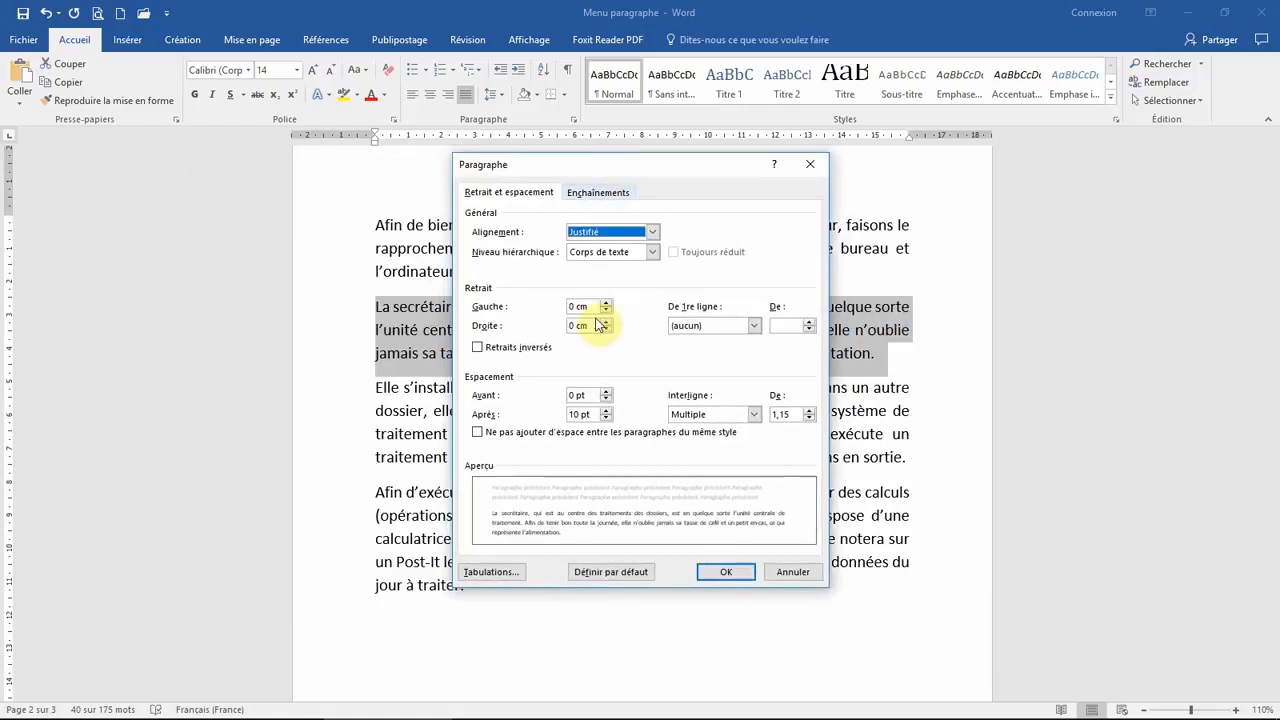
pyautogui.click(577, 305)
pyautogui.press('BackSpace')
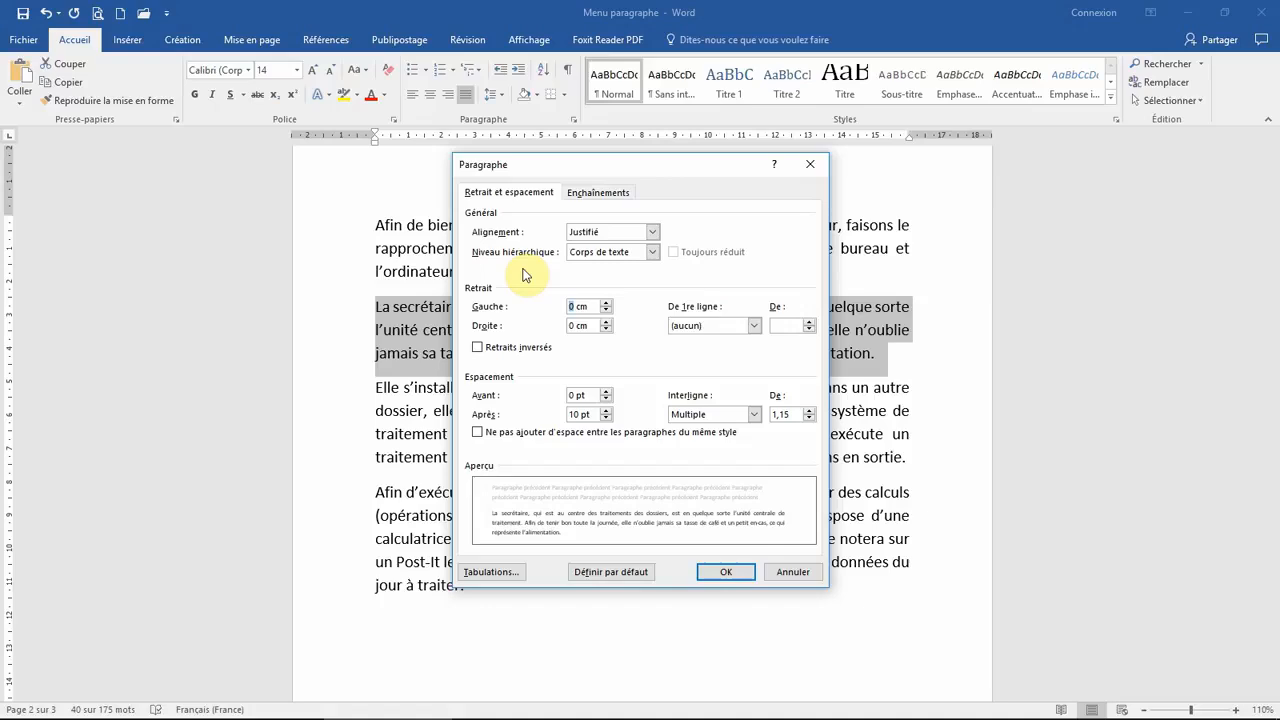
pyautogui.write('33')
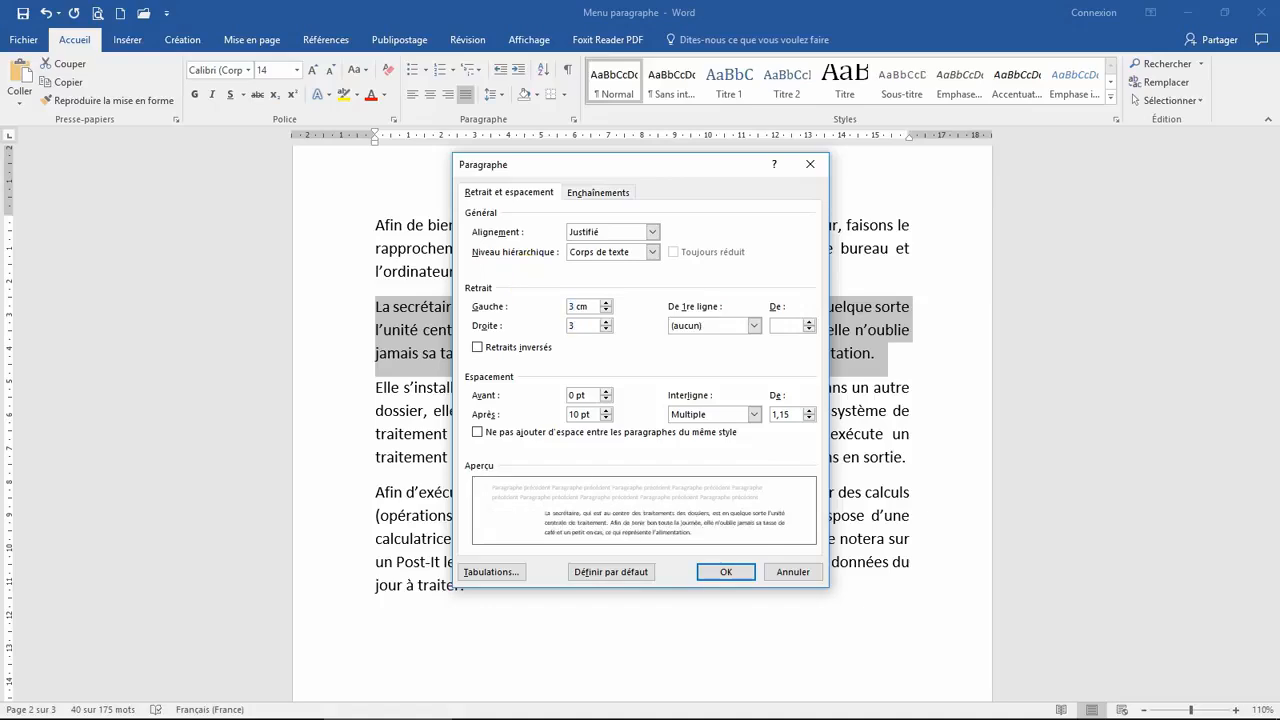
pyautogui.click(733, 573)
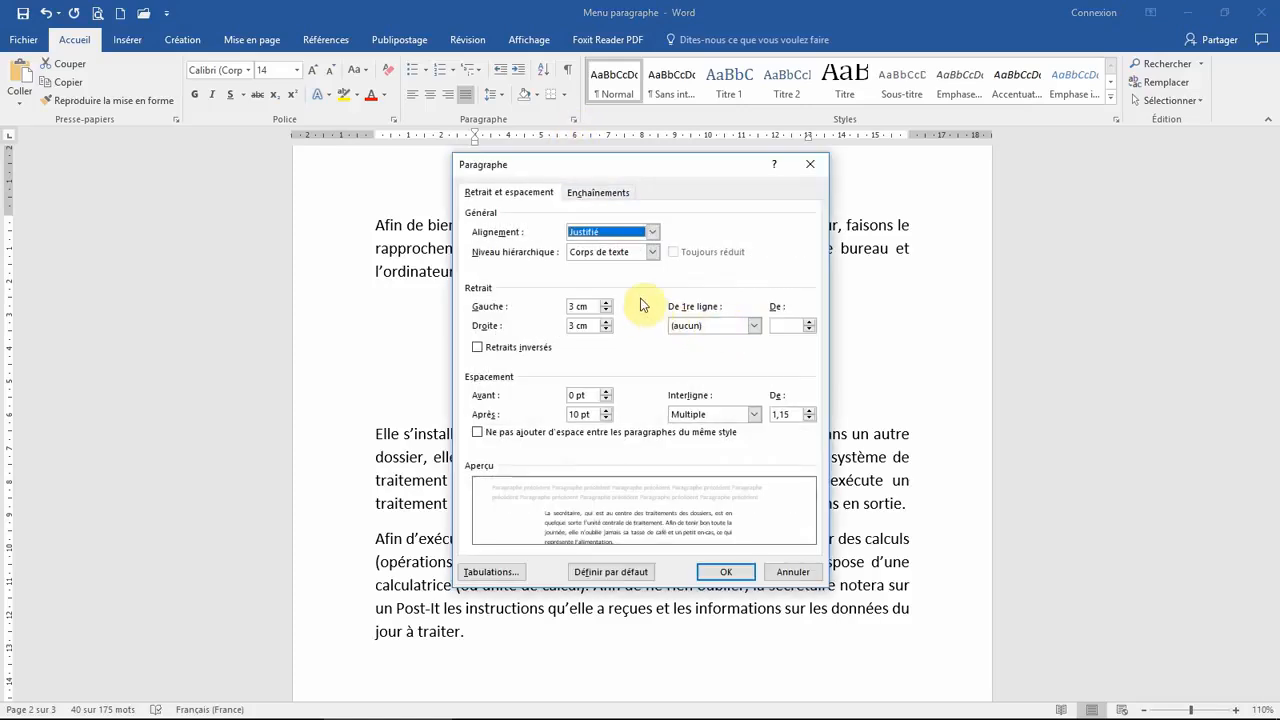
# Step: Give the second paragraph a first-line indent (Première ligne) of 1,5 cm
pyautogui.moveTo(658, 163); pyautogui.dragTo(999, 165)
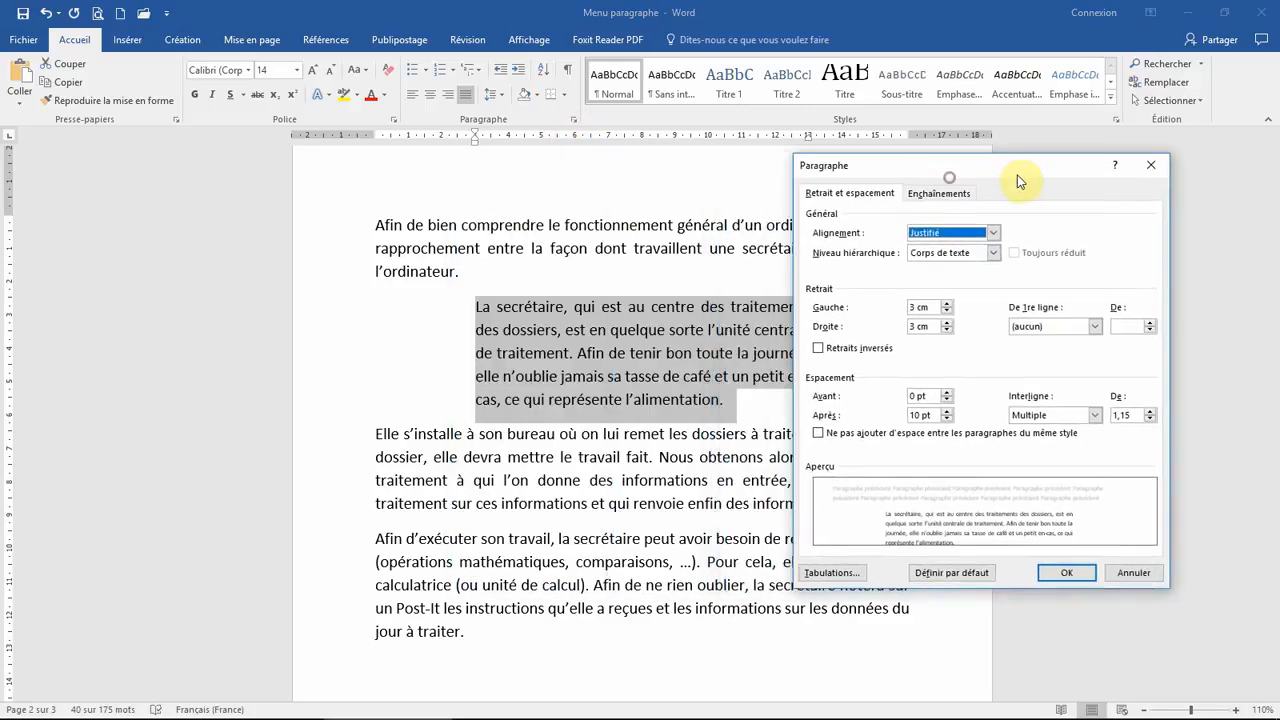
pyautogui.click(1035, 335)
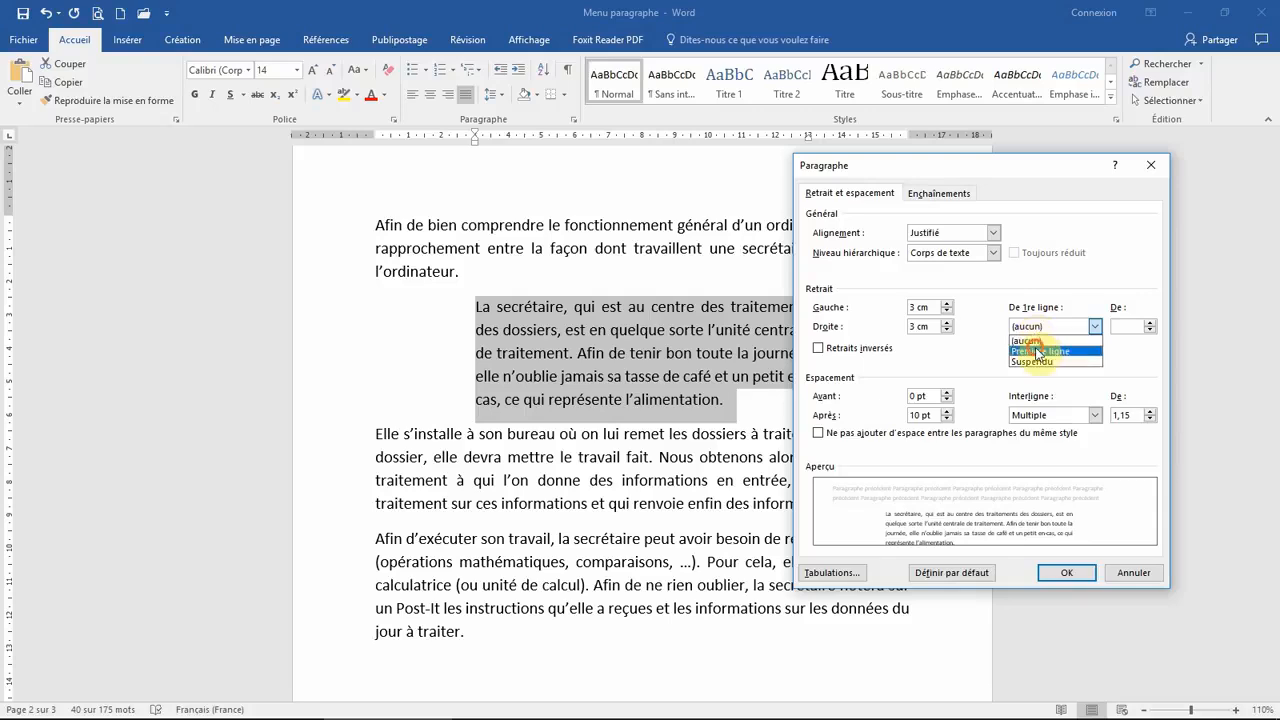
pyautogui.click(1038, 351)
pyautogui.click(1152, 321)
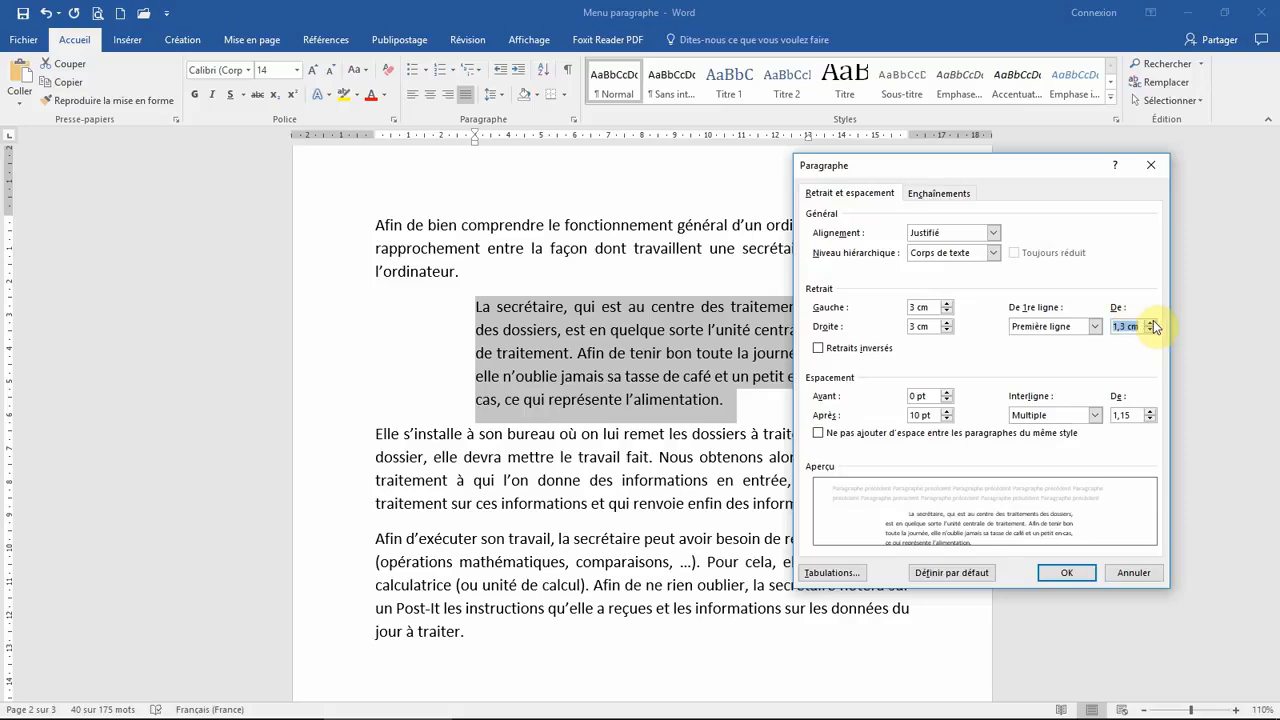
pyautogui.click(1151, 321)
pyautogui.click(1151, 321)
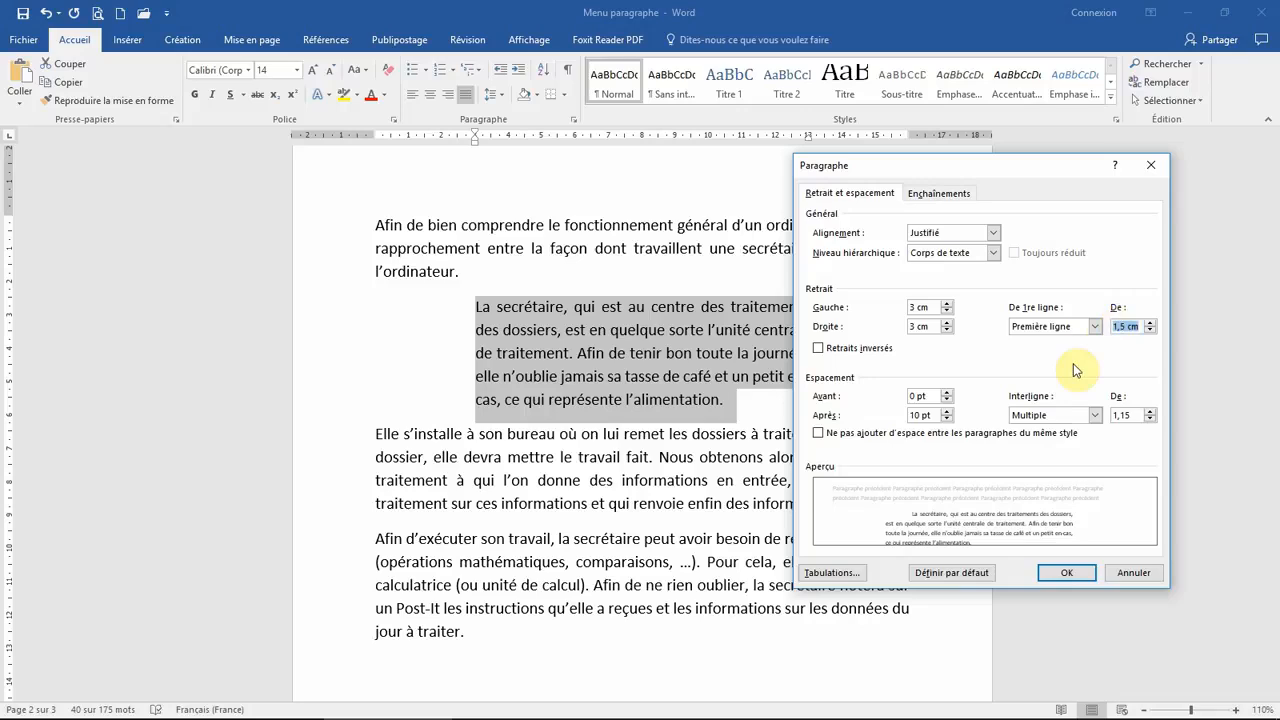
pyautogui.click(1067, 572)
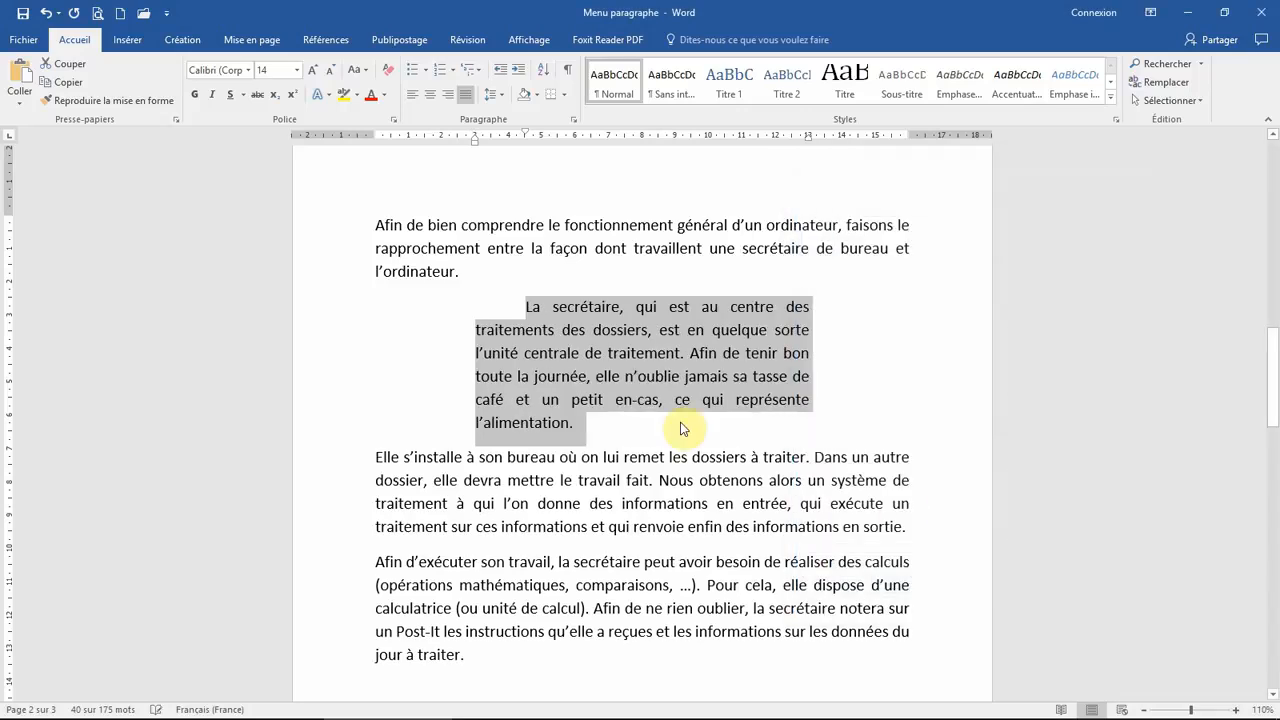
pyautogui.click(528, 306)
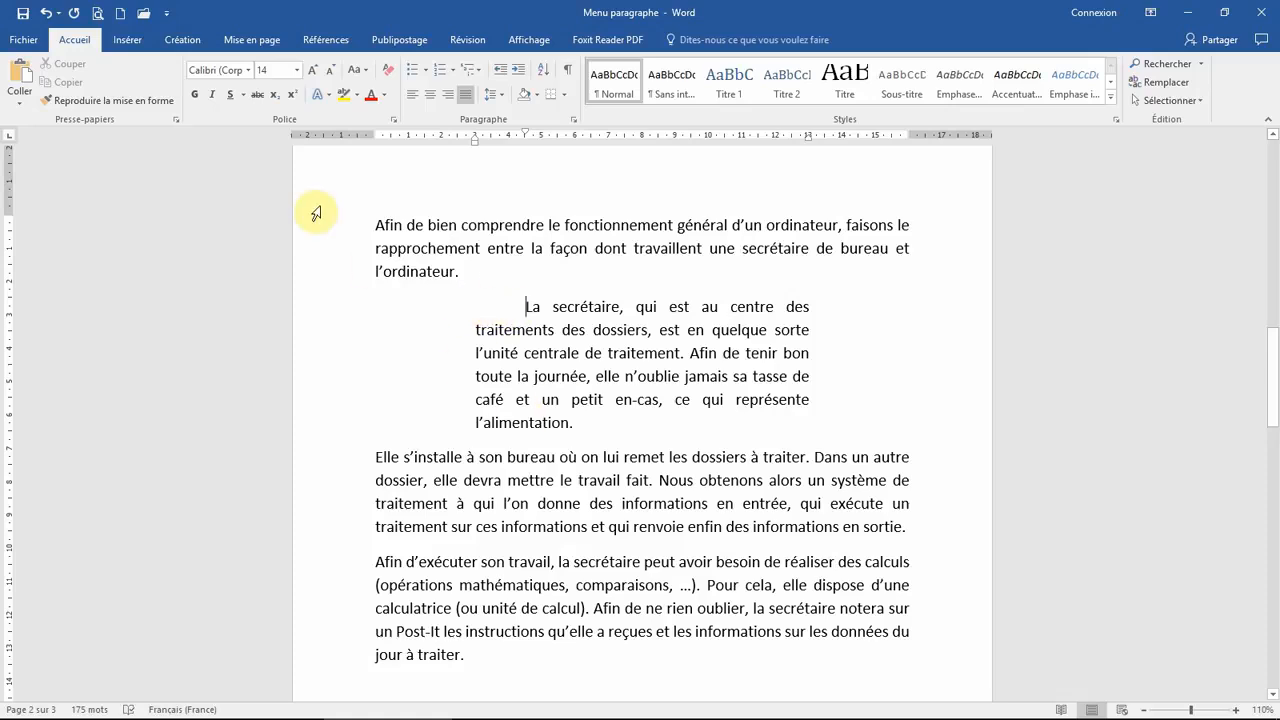
# Step: Apply a first-line indent (Première ligne) of 1,5 cm to all four paragraphs together
pyautogui.moveTo(331, 214); pyautogui.dragTo(385, 655)
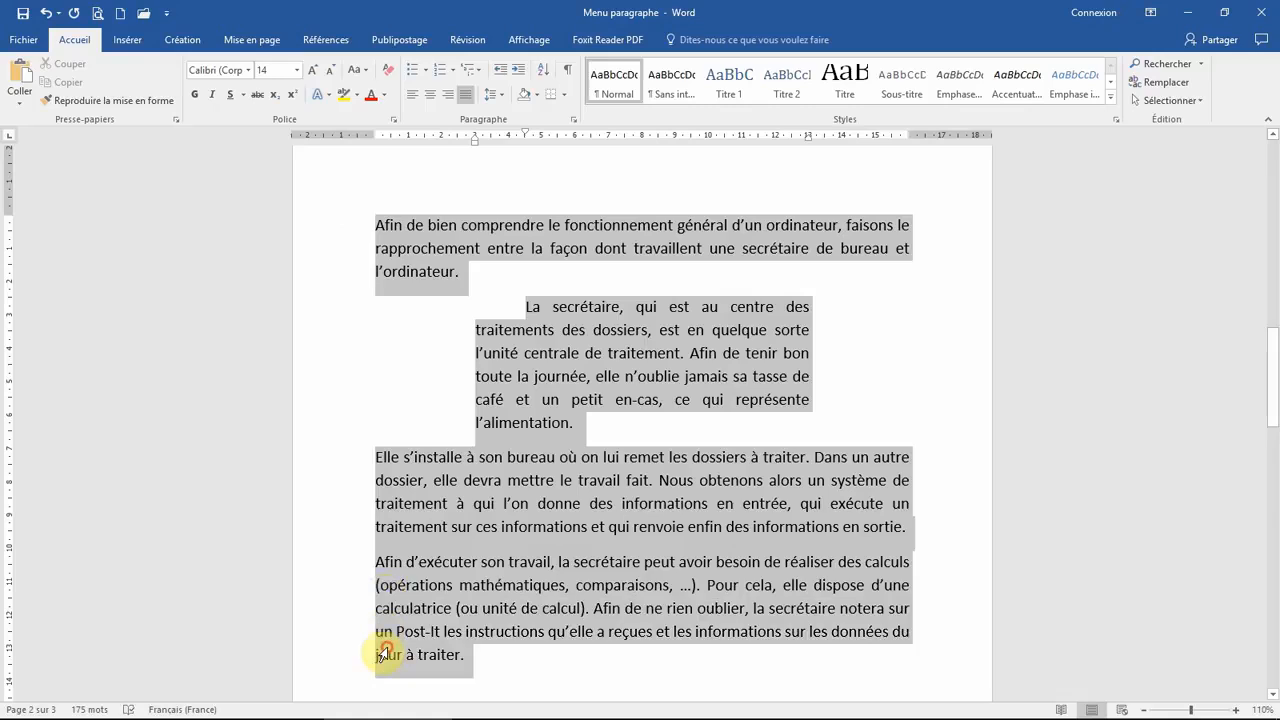
pyautogui.click(574, 119)
pyautogui.click(1074, 334)
pyautogui.click(1063, 354)
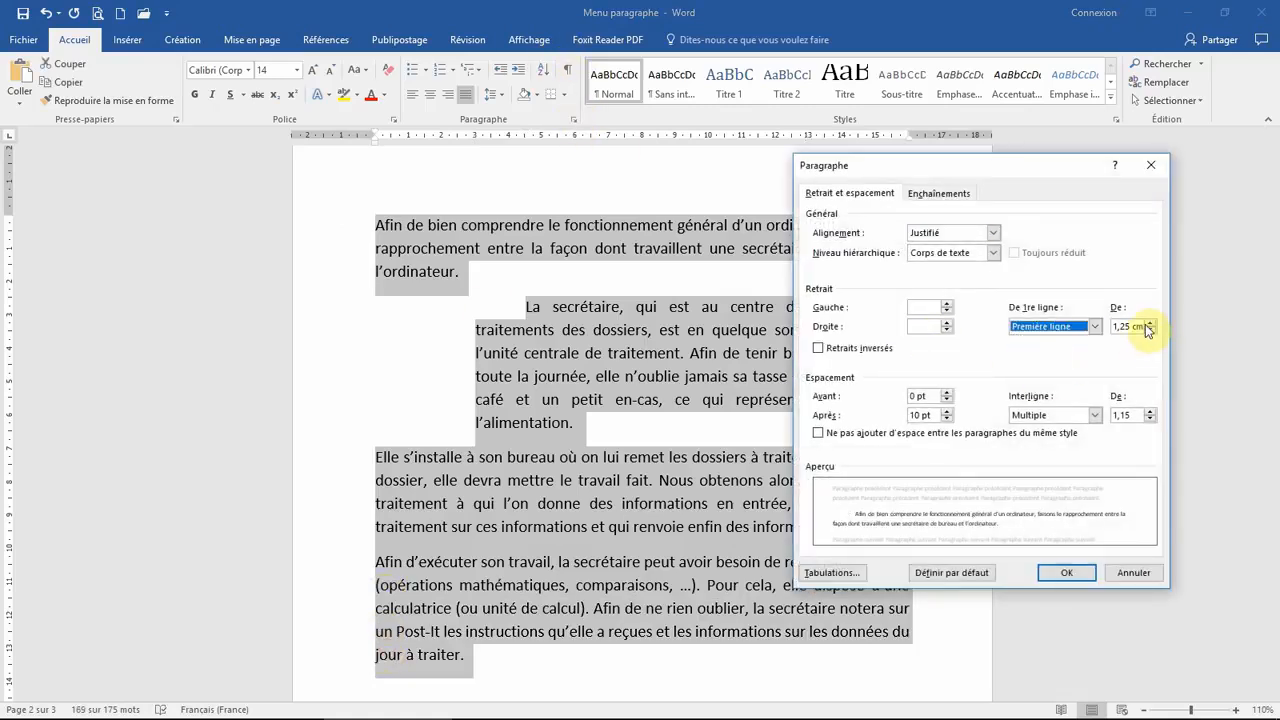
pyautogui.click(1150, 322)
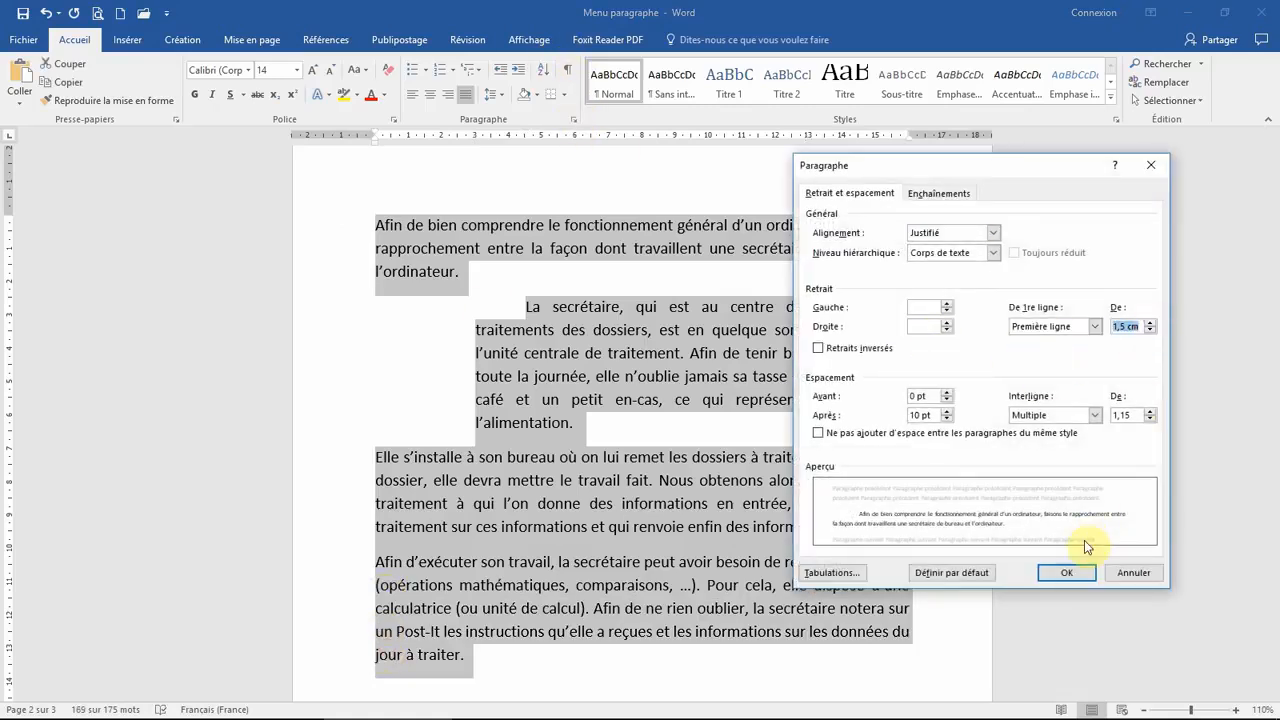
pyautogui.click(1066, 572)
pyautogui.click(697, 503)
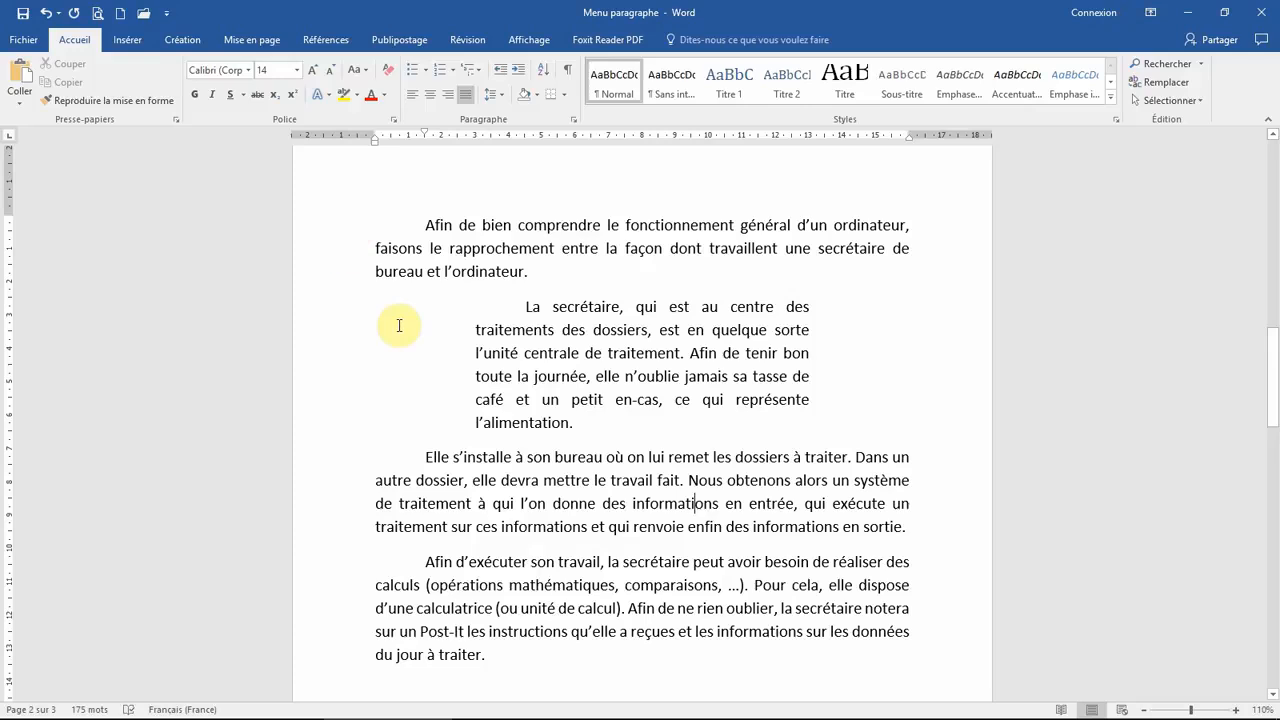
# Step: Set the spacing before (Avant) and after (Après) the second paragraph to 30 pt each
pyautogui.moveTo(348, 320); pyautogui.dragTo(371, 426)
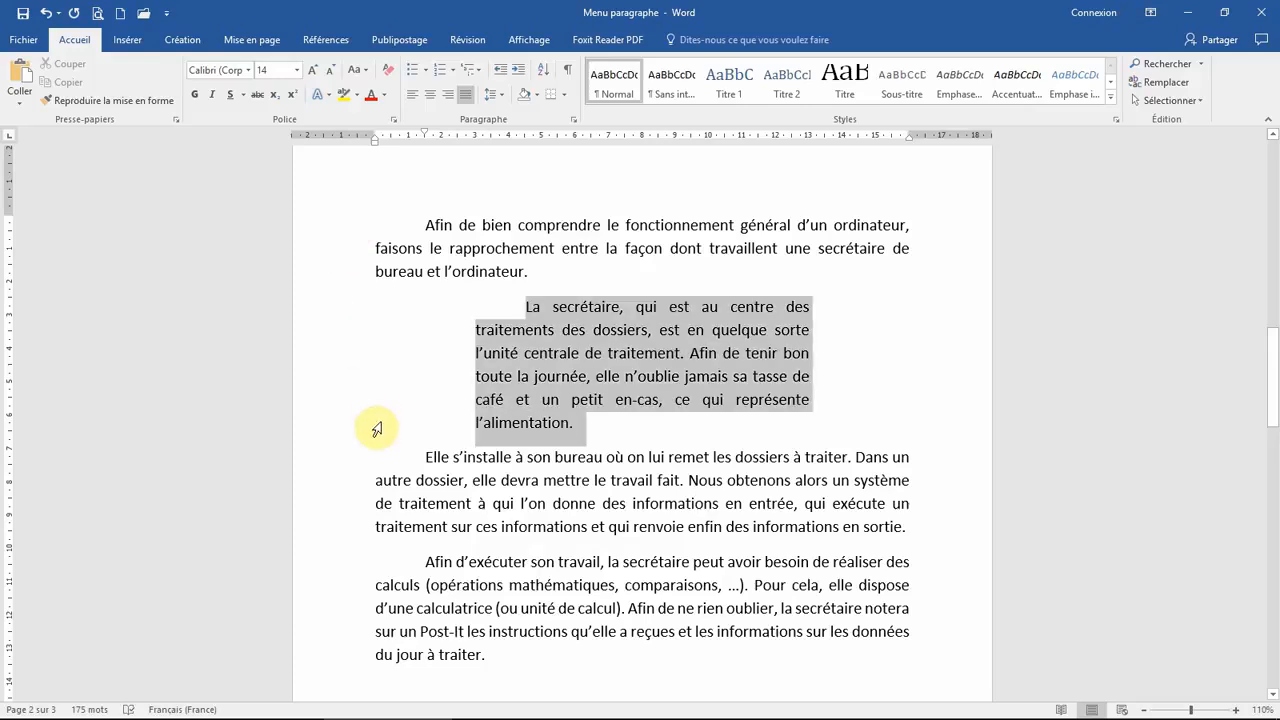
pyautogui.click(573, 119)
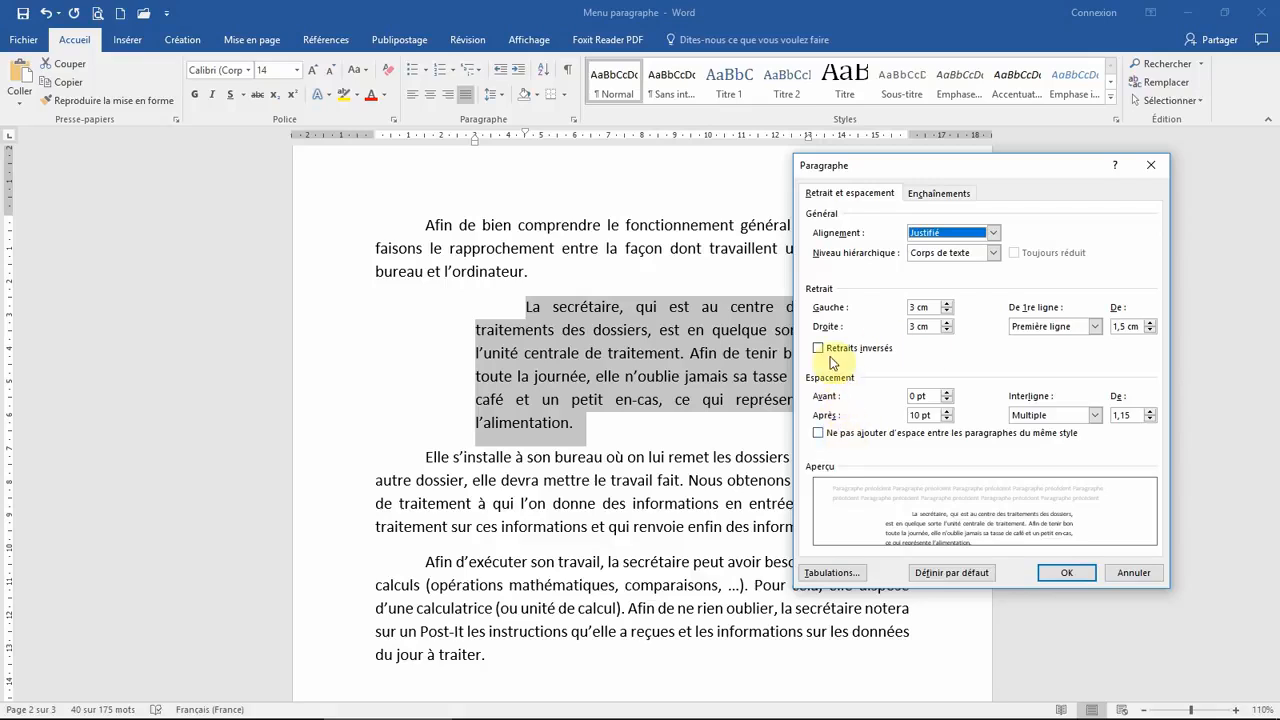
pyautogui.moveTo(891, 171); pyautogui.dragTo(937, 169)
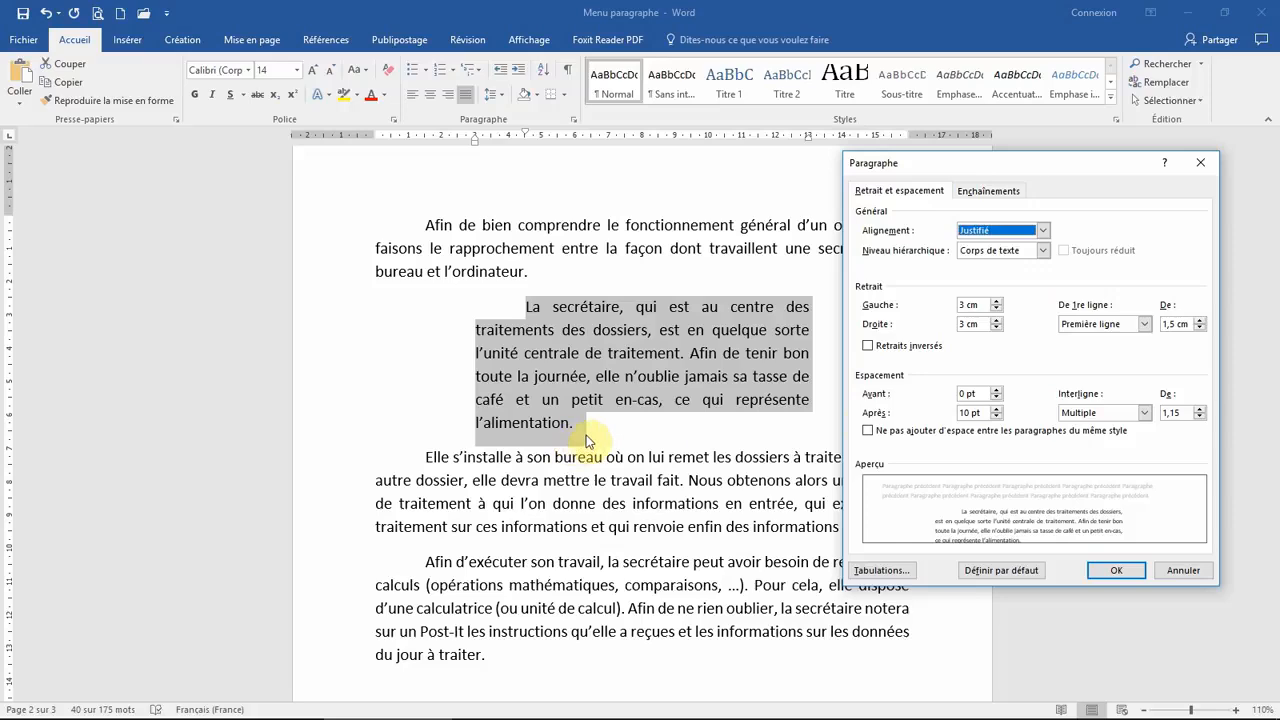
pyautogui.click(997, 390)
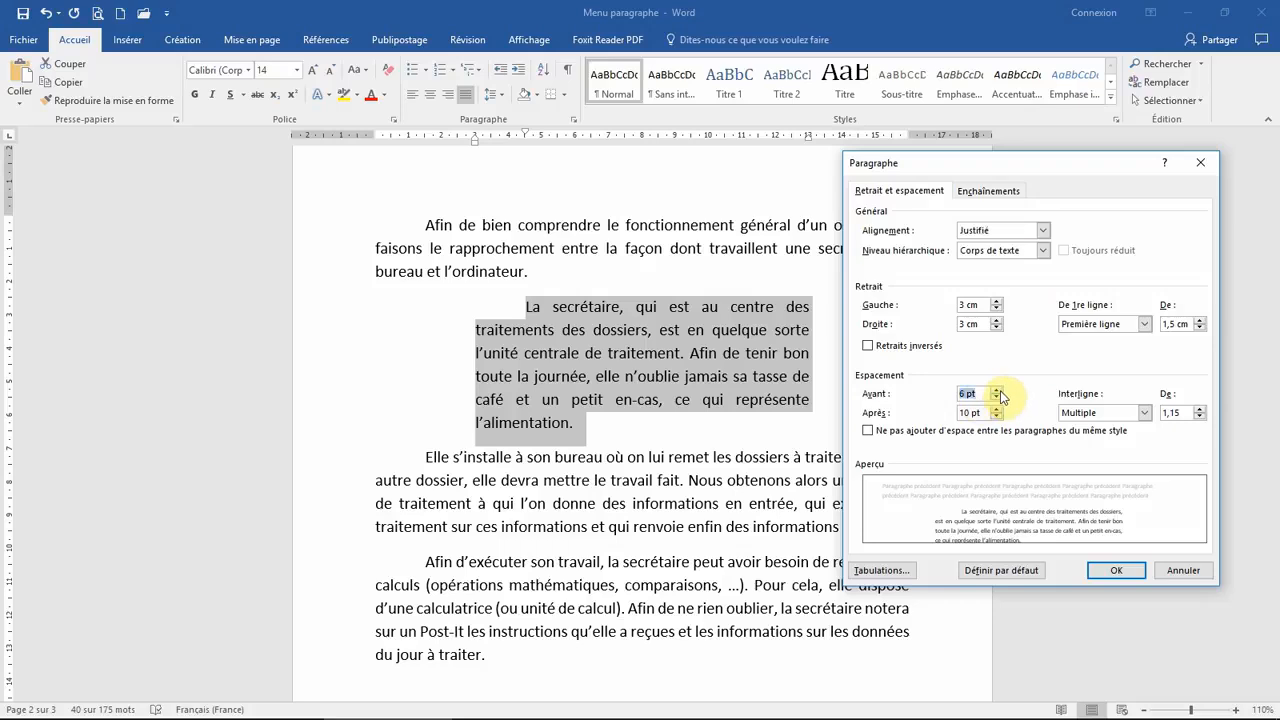
pyautogui.click(997, 390)
pyautogui.click(997, 390)
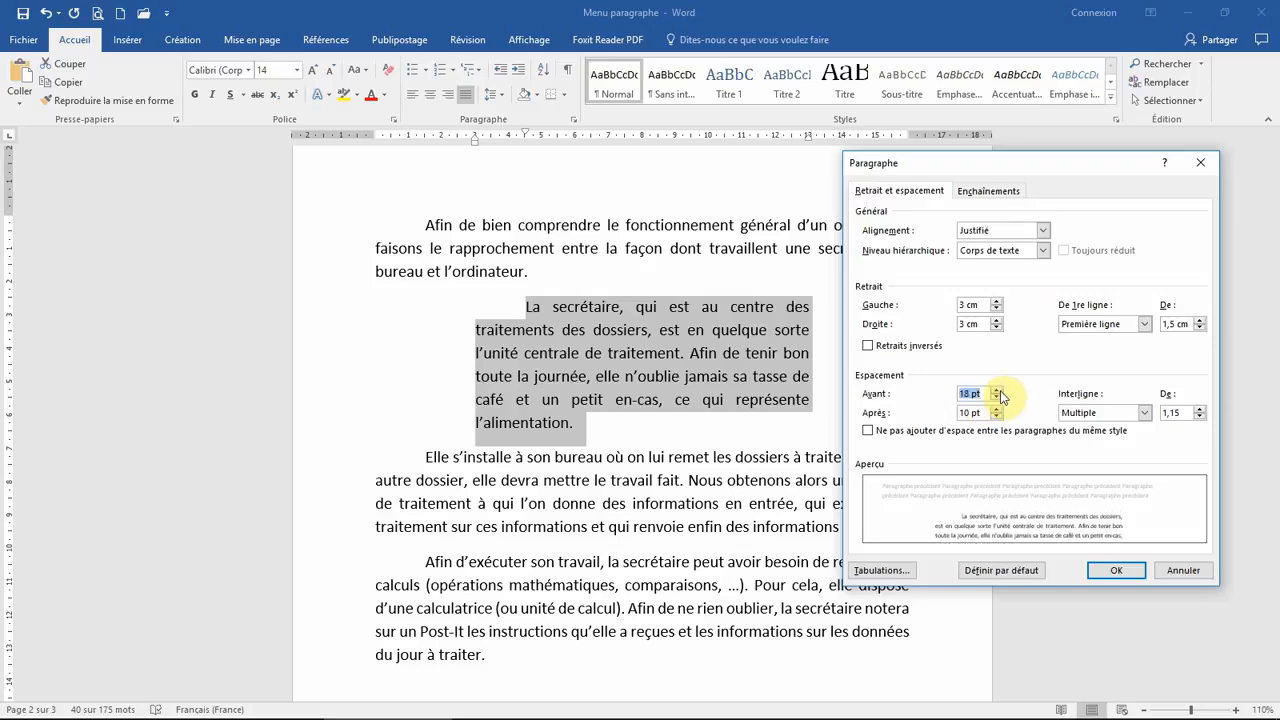
pyautogui.click(998, 391)
pyautogui.click(998, 391)
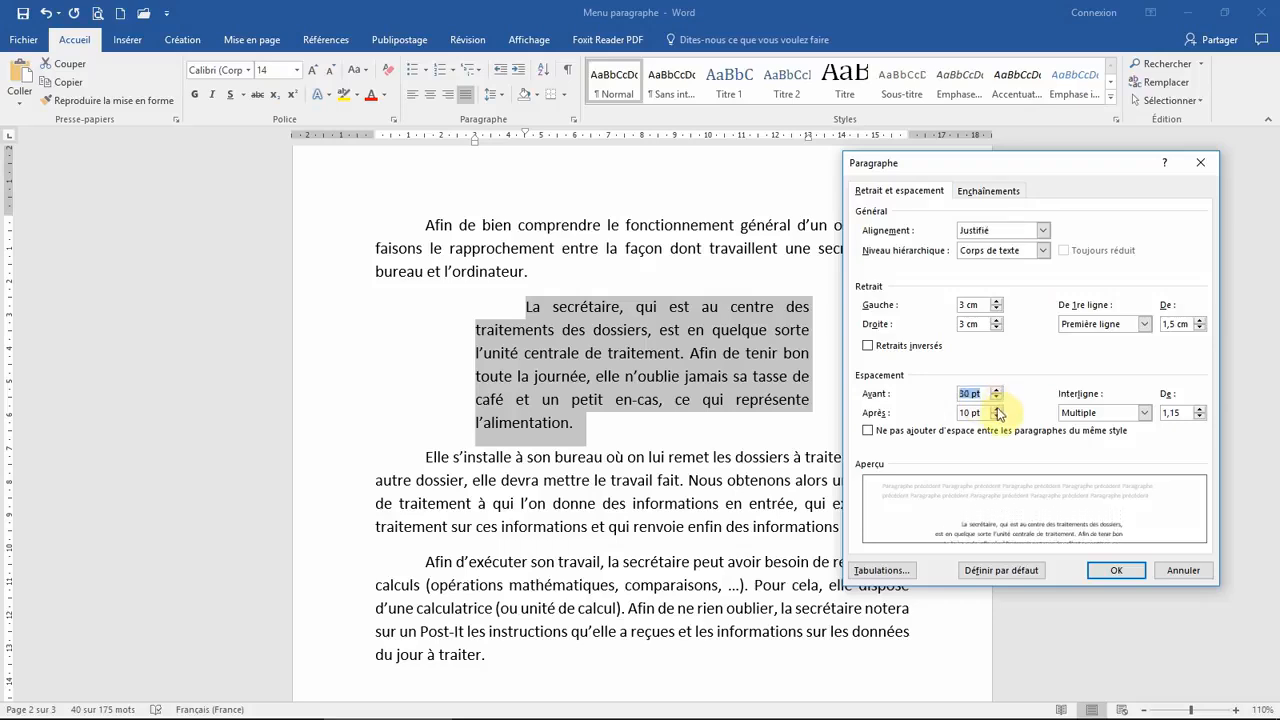
pyautogui.click(997, 408)
pyautogui.click(997, 408)
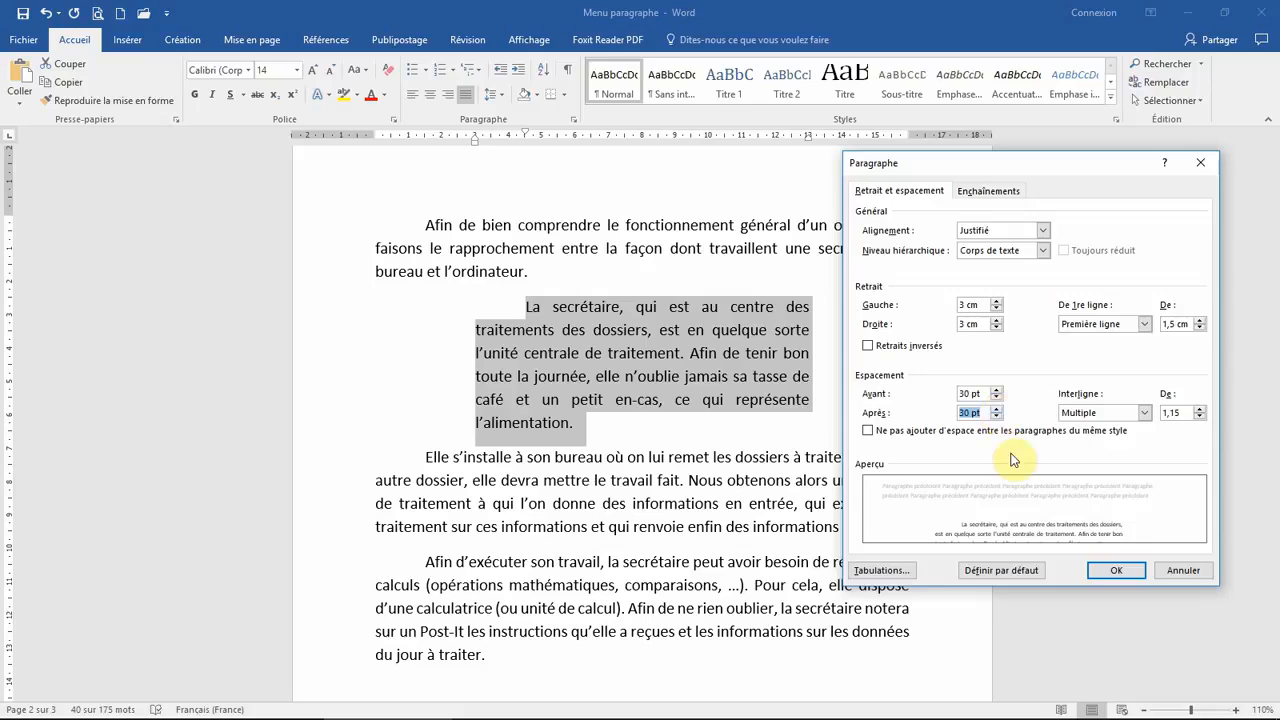
pyautogui.click(1112, 572)
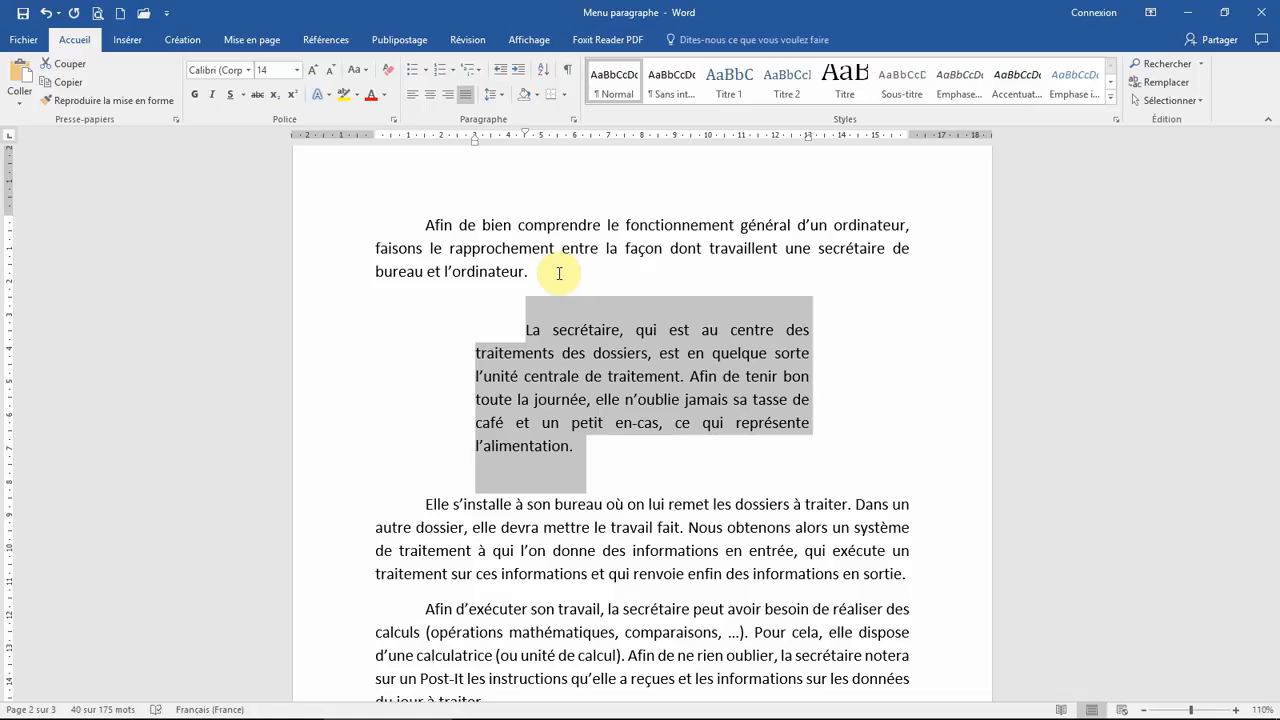
pyautogui.click(588, 447)
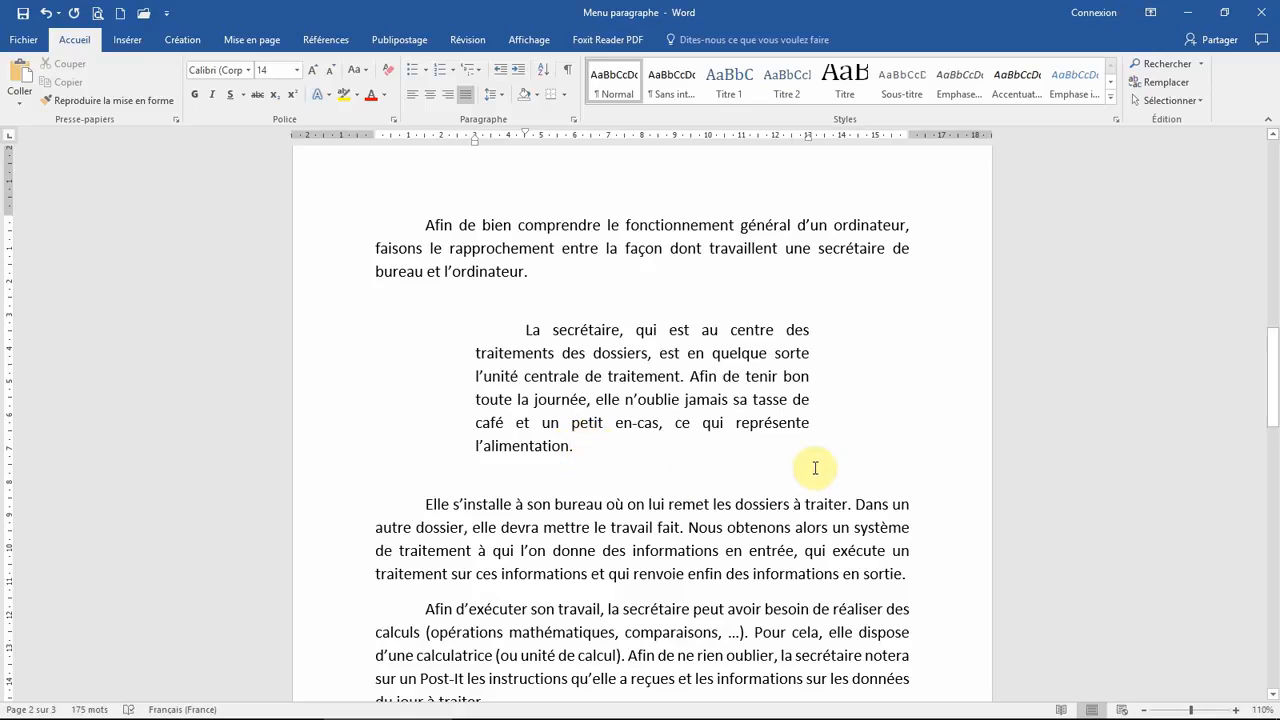
# Step: Try adding a test paragraph reading "fgfgfgh" directly after the second paragraph, and undo it
pyautogui.press('Return')
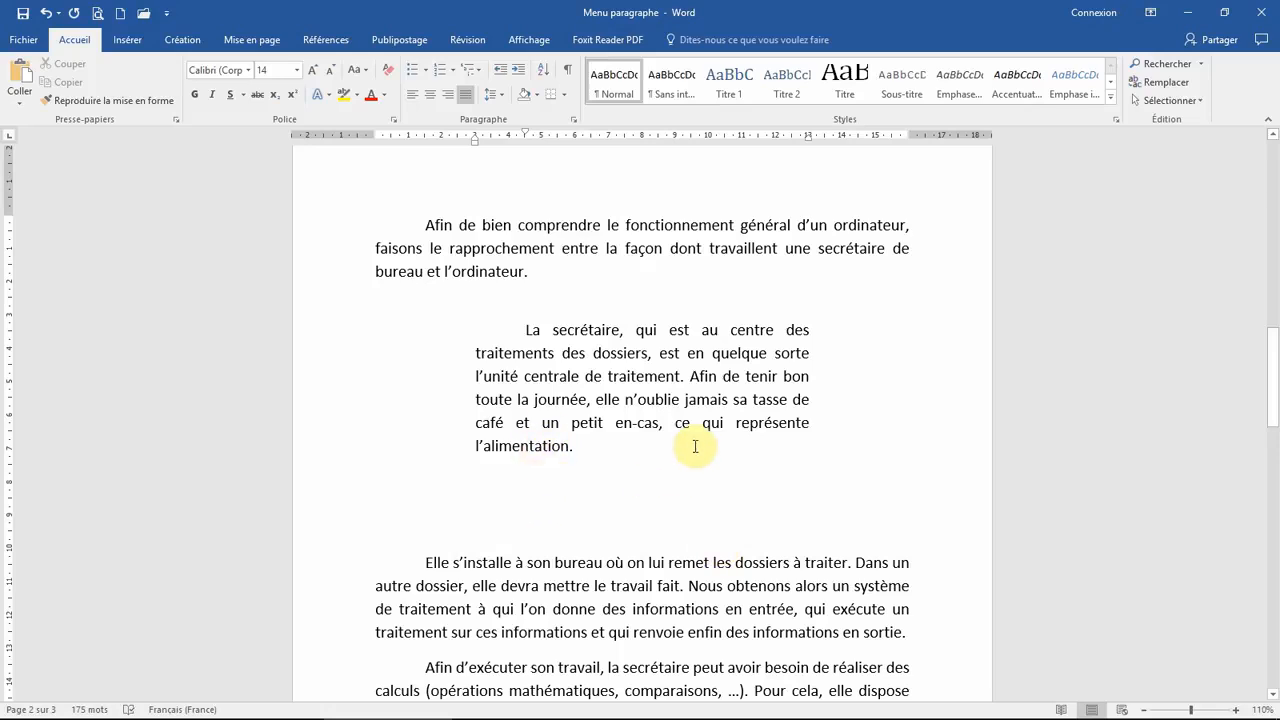
pyautogui.write('fgfgfgh')
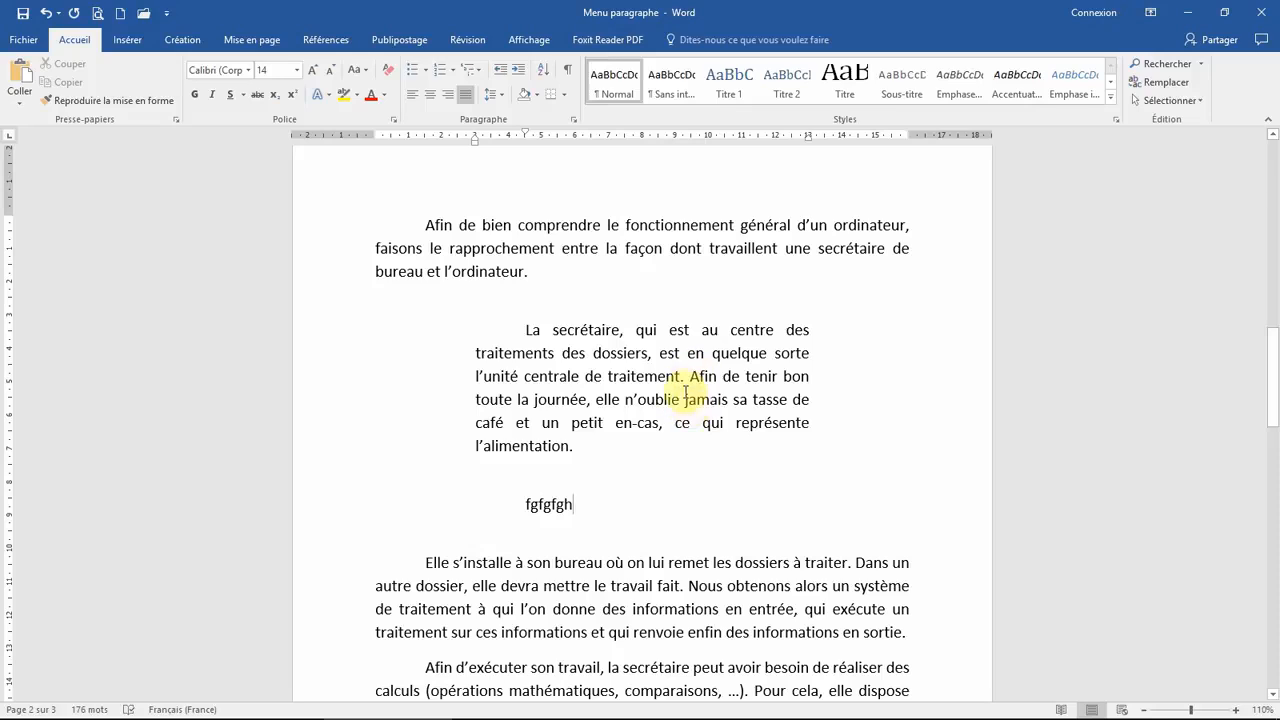
pyautogui.click(46, 14)
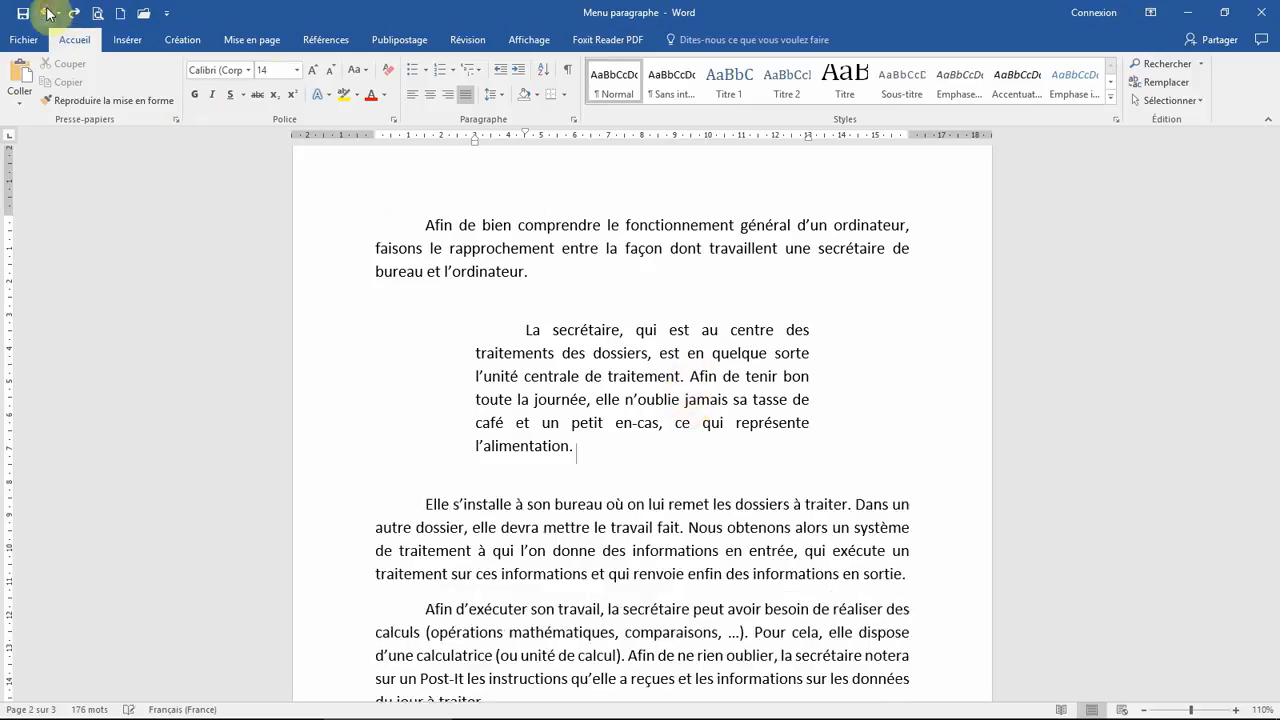
# Step: Set the last two paragraphs to single line spacing (Interligne Simple) with 0 pt spacing after (Après)
pyautogui.scroll(-2, 392, 411)
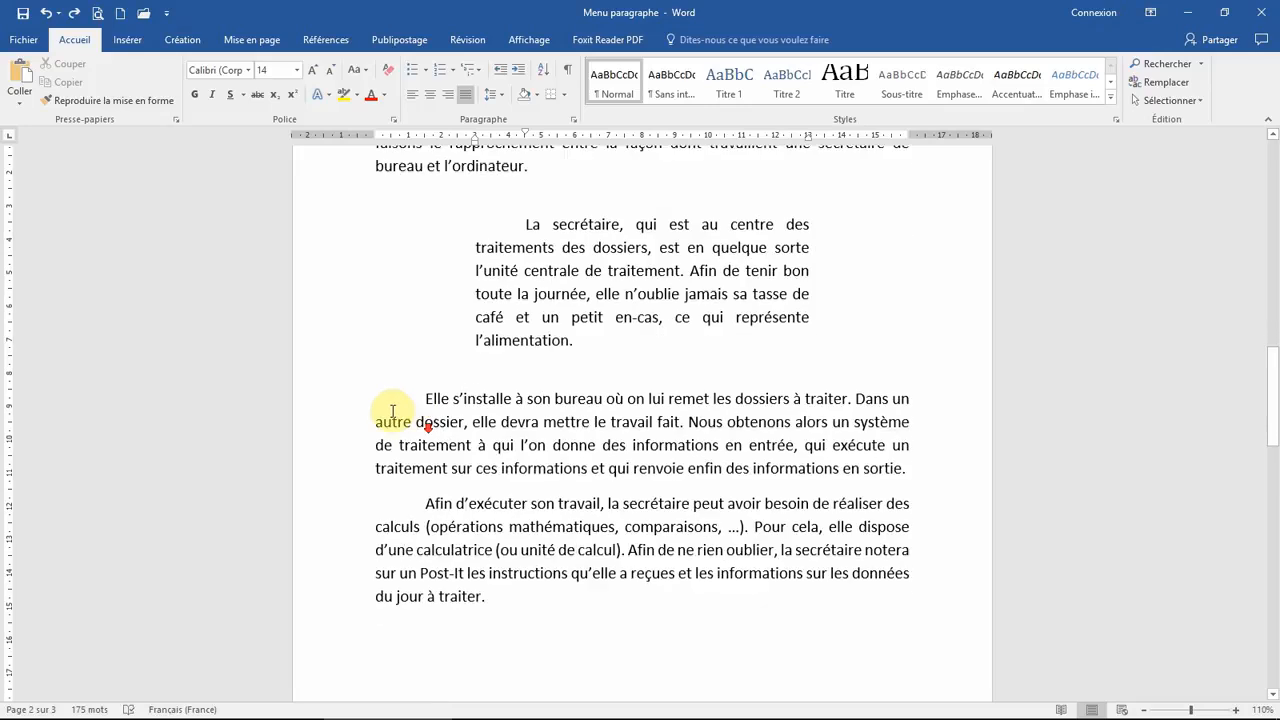
pyautogui.moveTo(337, 414); pyautogui.dragTo(362, 606)
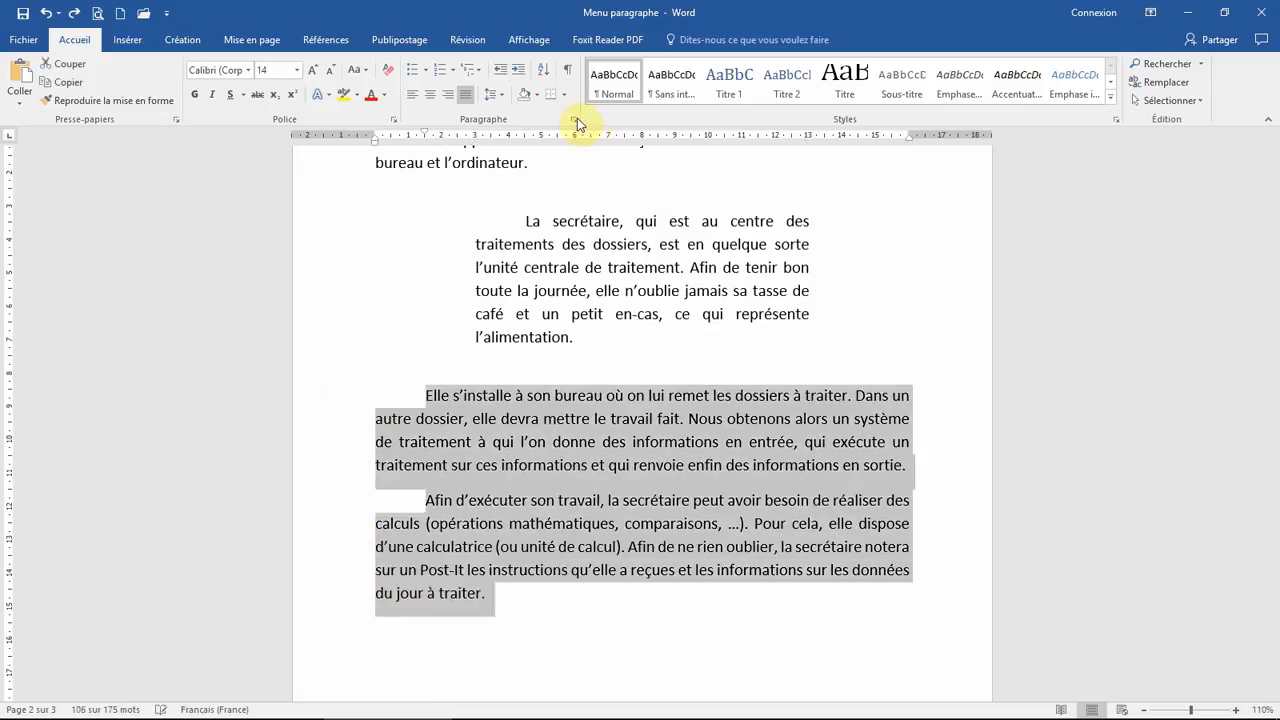
pyautogui.click(575, 120)
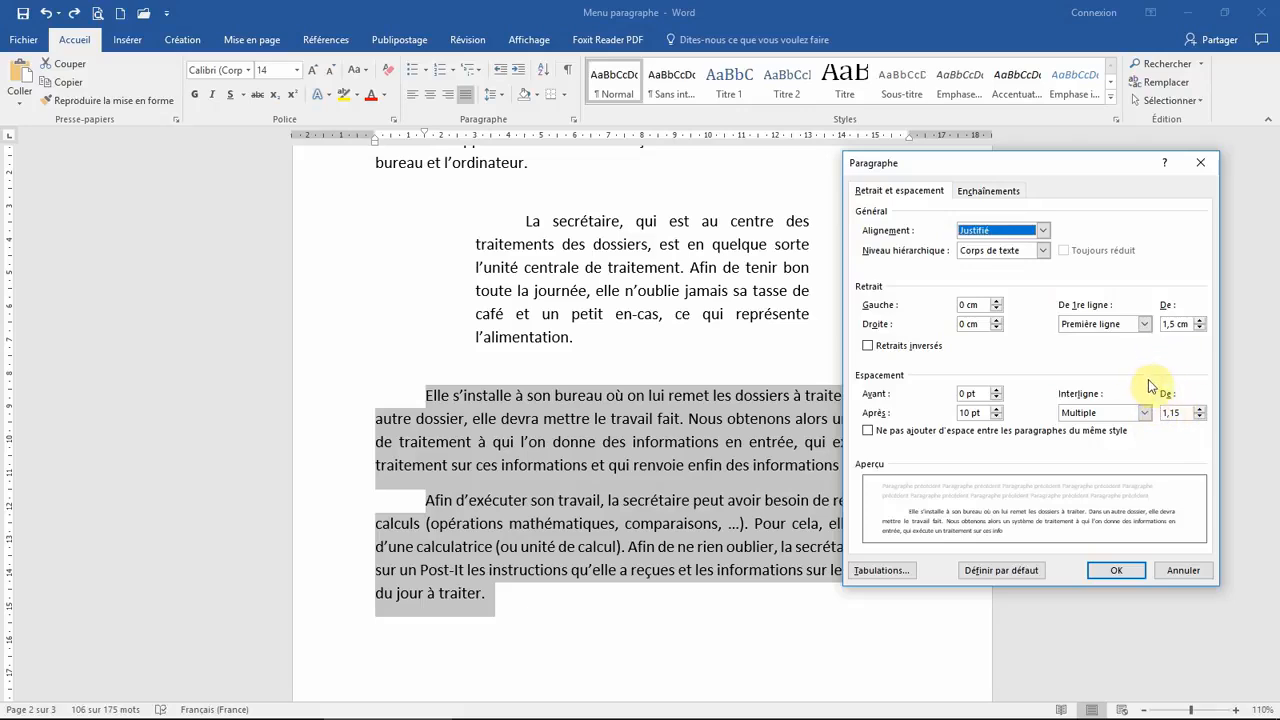
pyautogui.click(1144, 412)
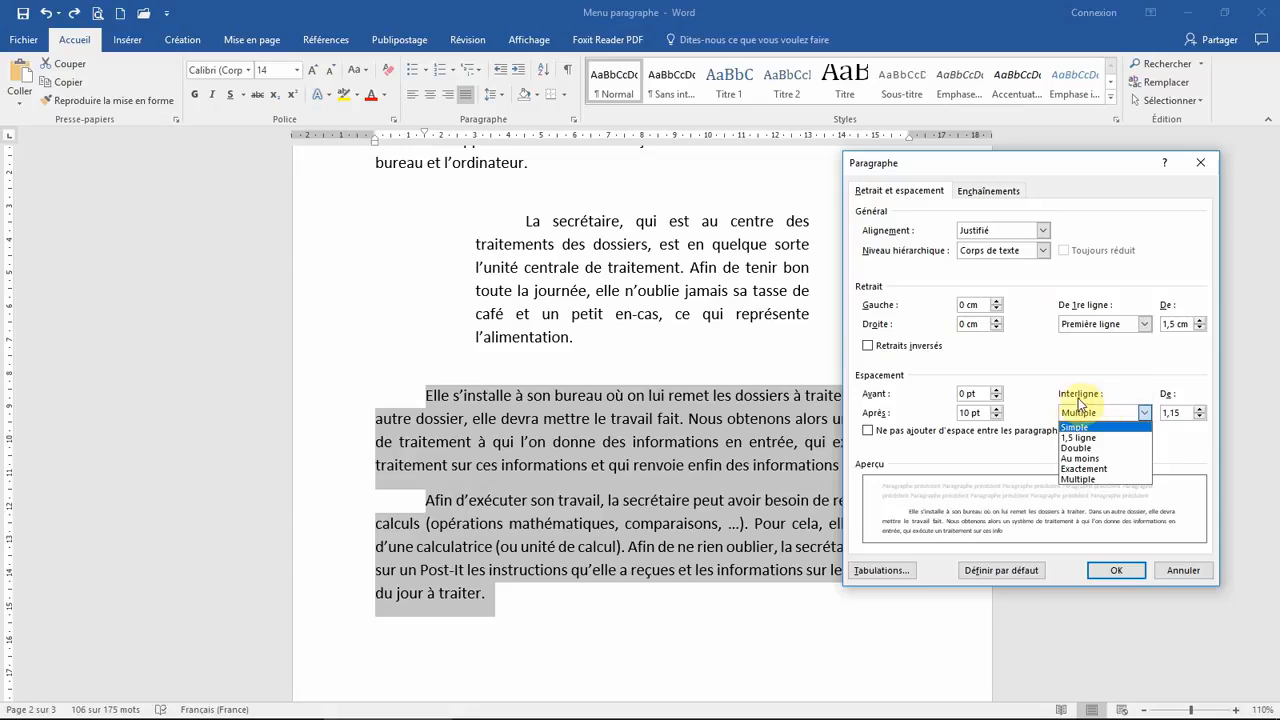
pyautogui.click(1077, 427)
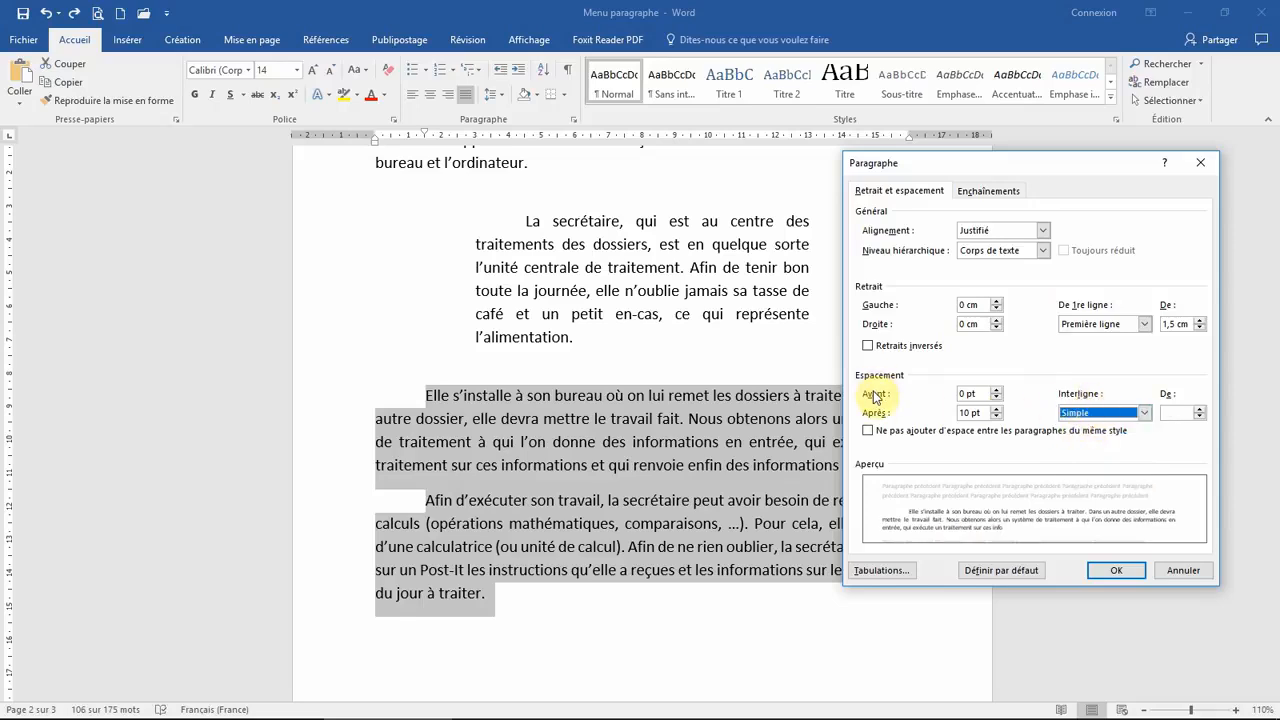
pyautogui.click(996, 416)
pyautogui.click(996, 417)
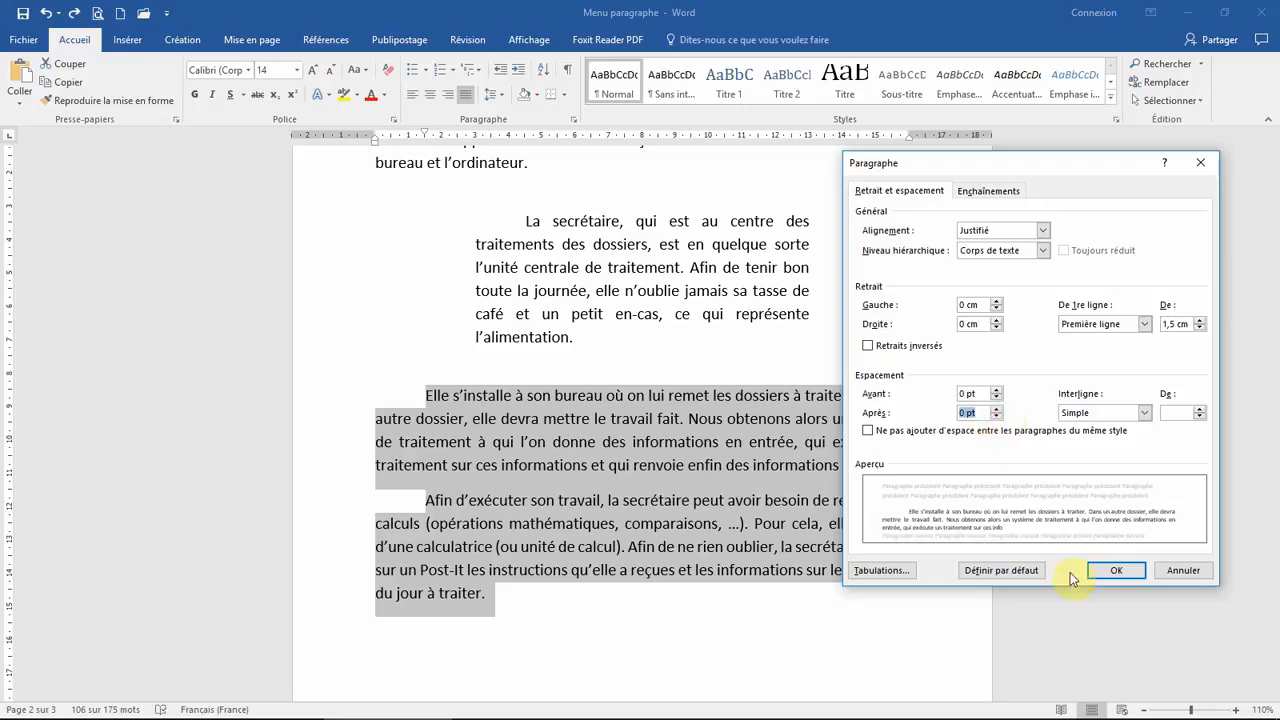
pyautogui.click(1115, 572)
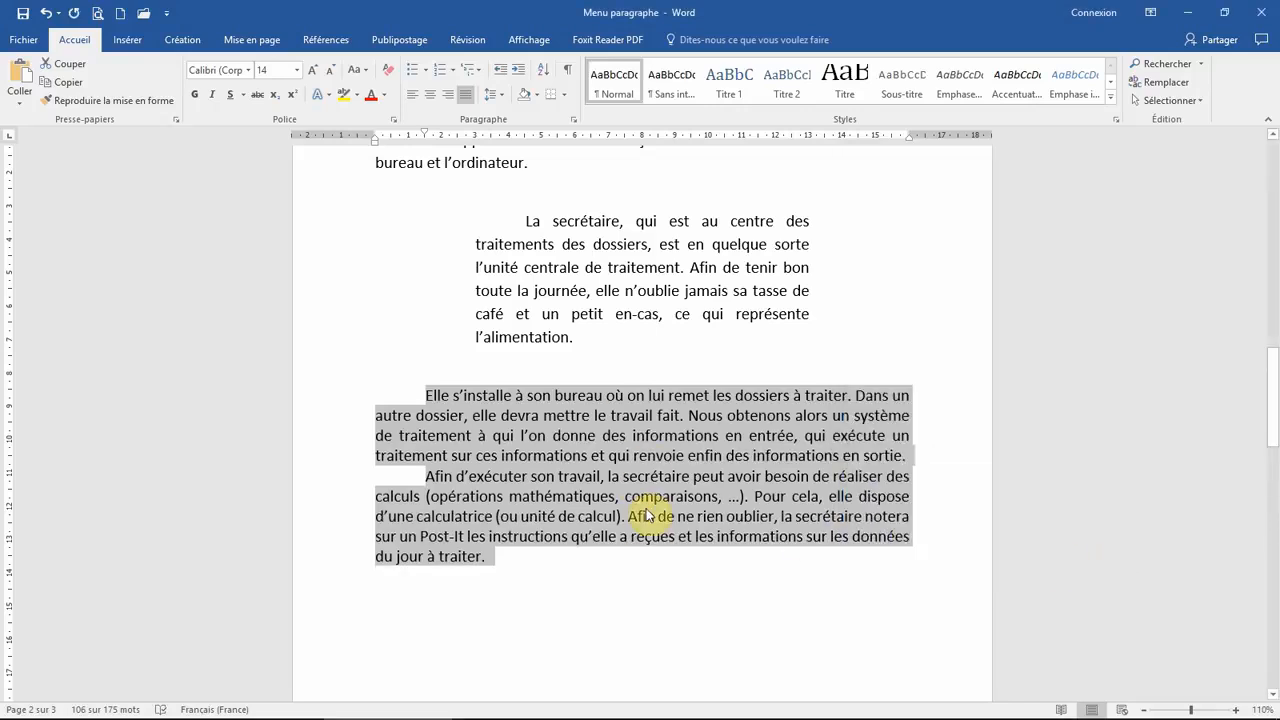
pyautogui.click(671, 556)
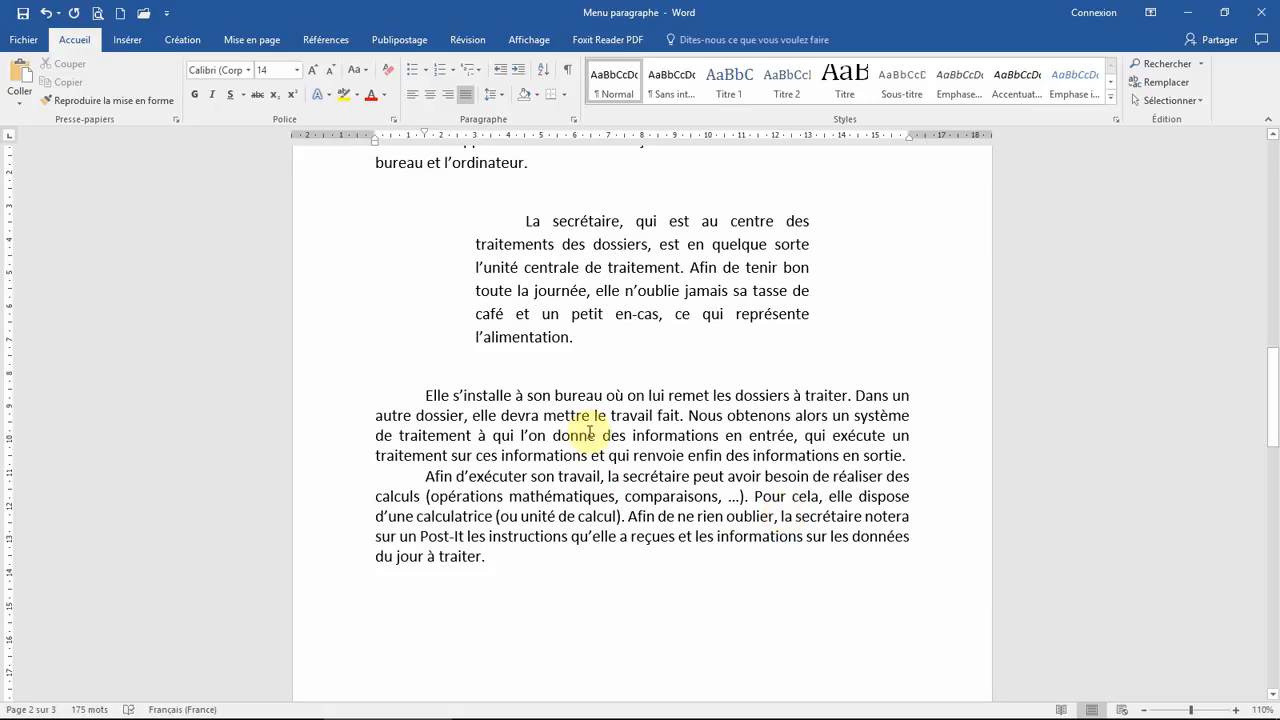
# Step: Review the last paragraph's alignment, indent and spacing settings in the paragraph settings
pyautogui.scroll(2, 588, 428)
pyautogui.scroll(-1, 588, 428)
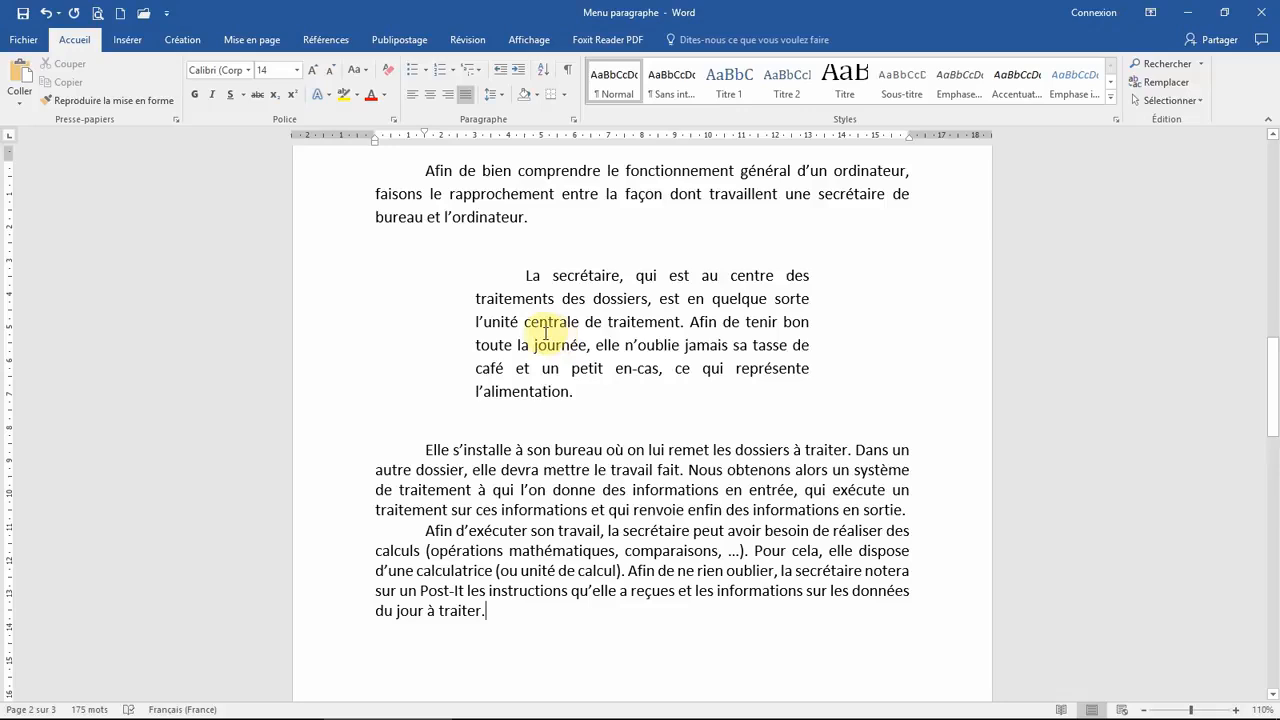
pyautogui.scroll(2, 548, 290)
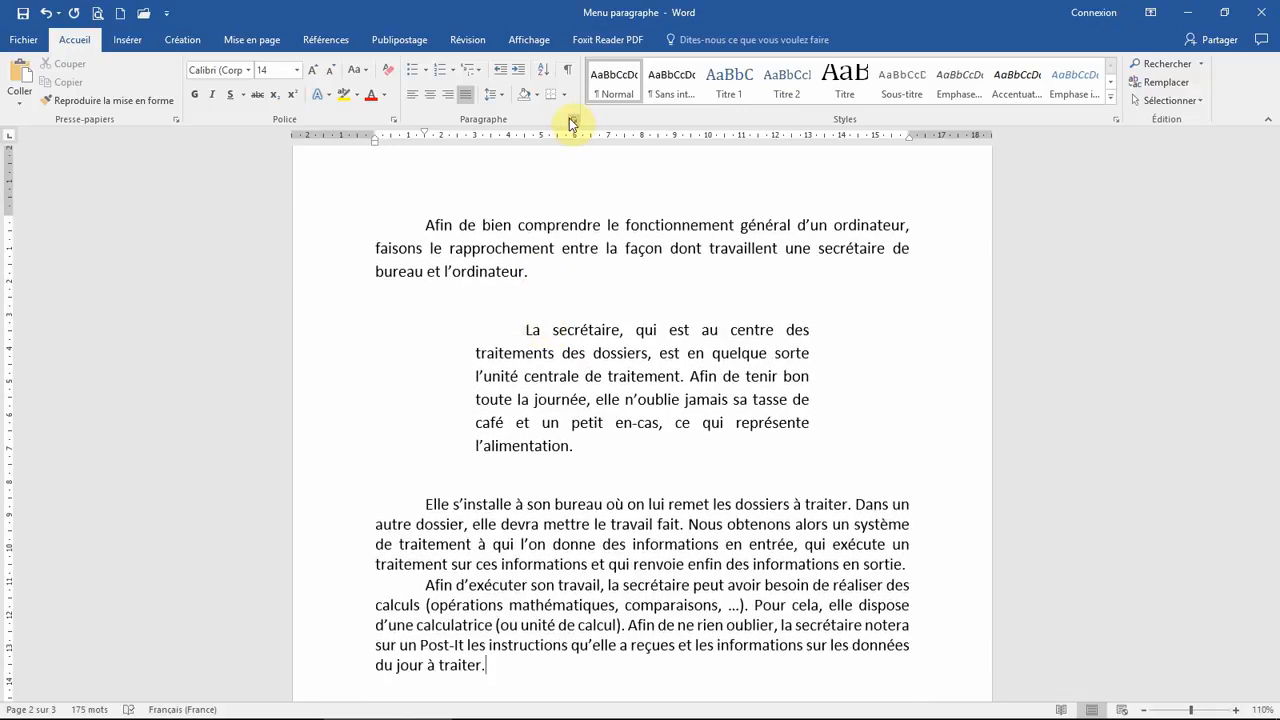
pyautogui.click(573, 119)
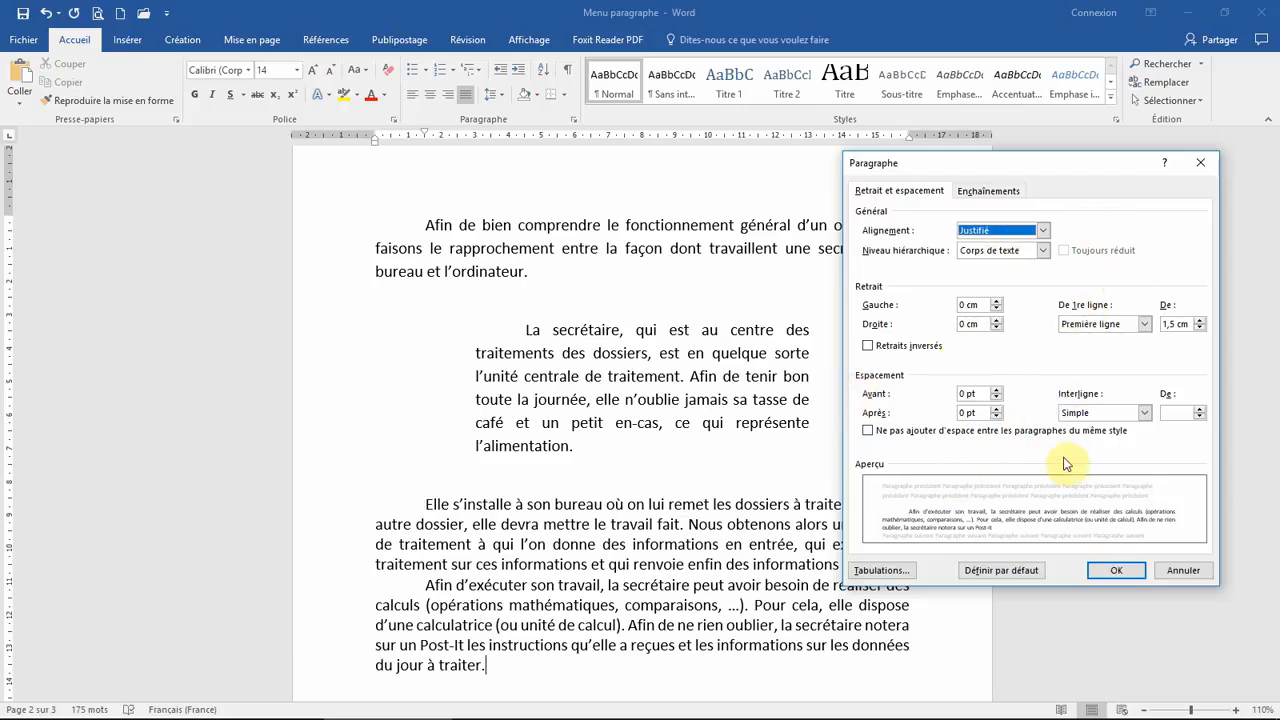
pyautogui.click(1110, 568)
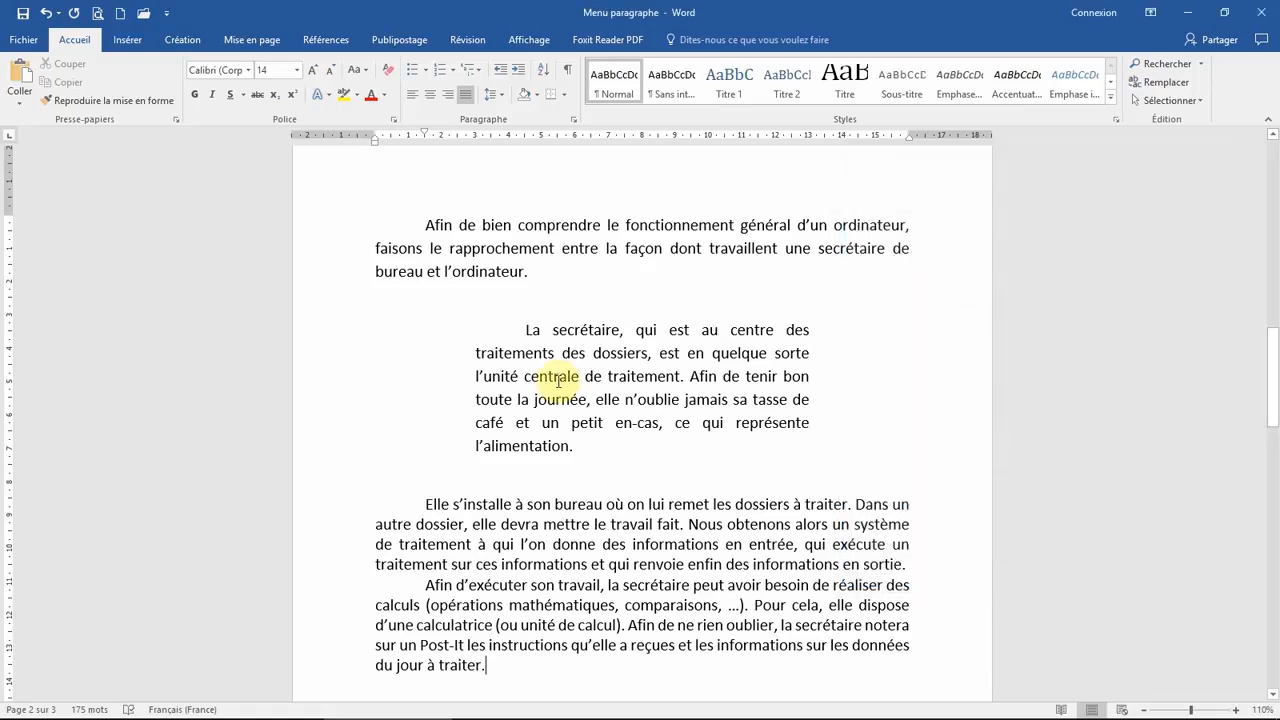